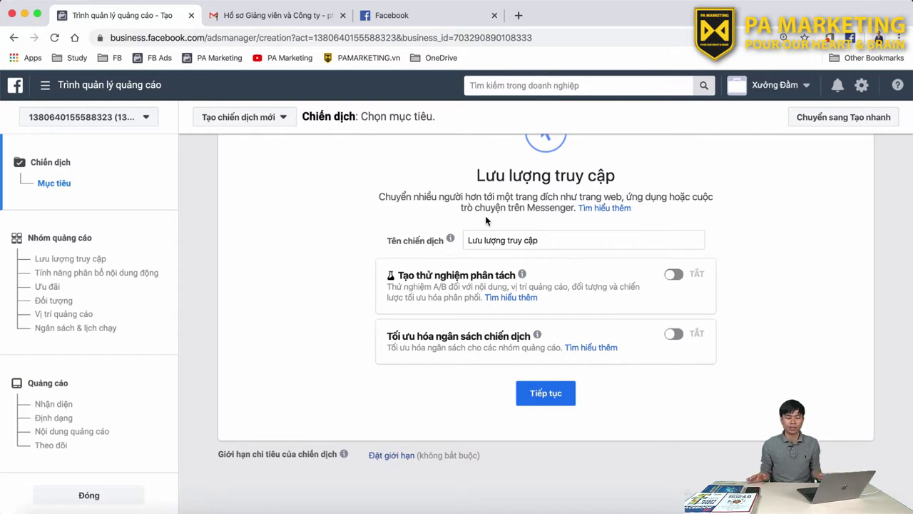
- Review the marketing objectives and continue to the ad set settings with the Lưu lượng truy cập (traffic) objective
scroll(485, 216, up, 10)
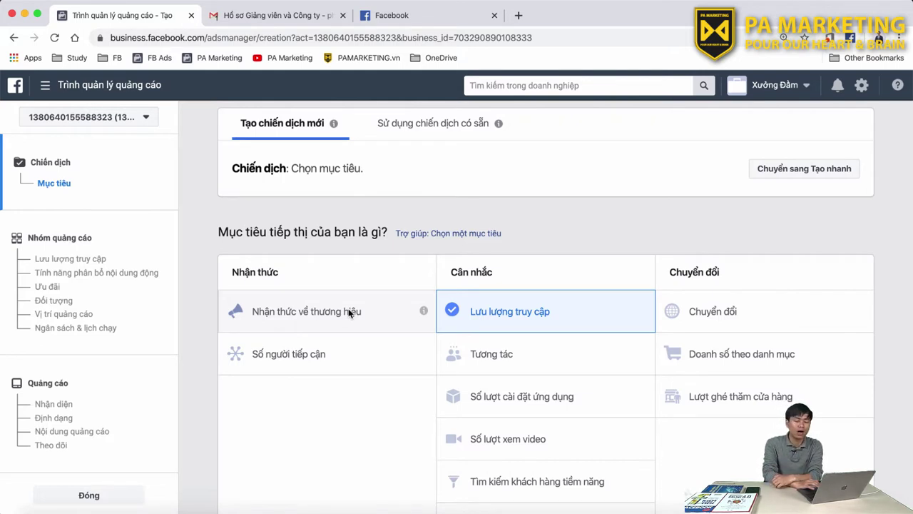
scroll(348, 308, down, 2)
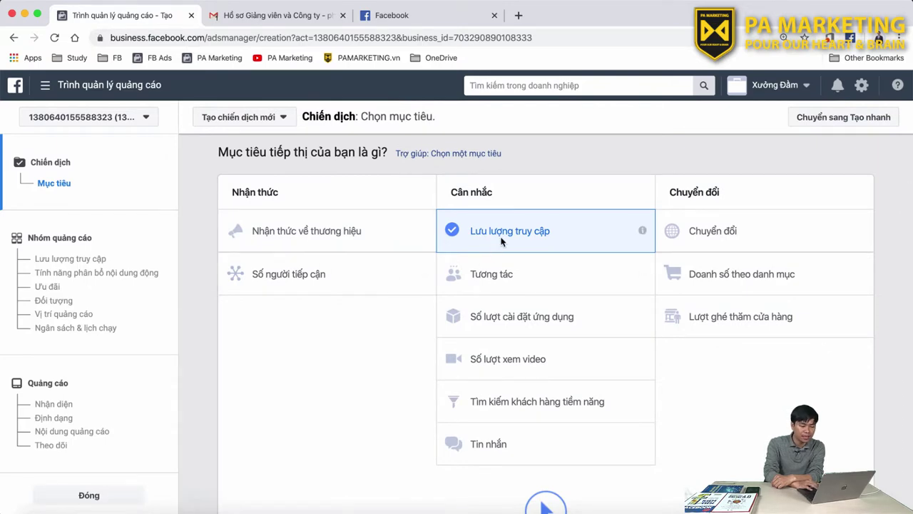
scroll(502, 238, down, 8)
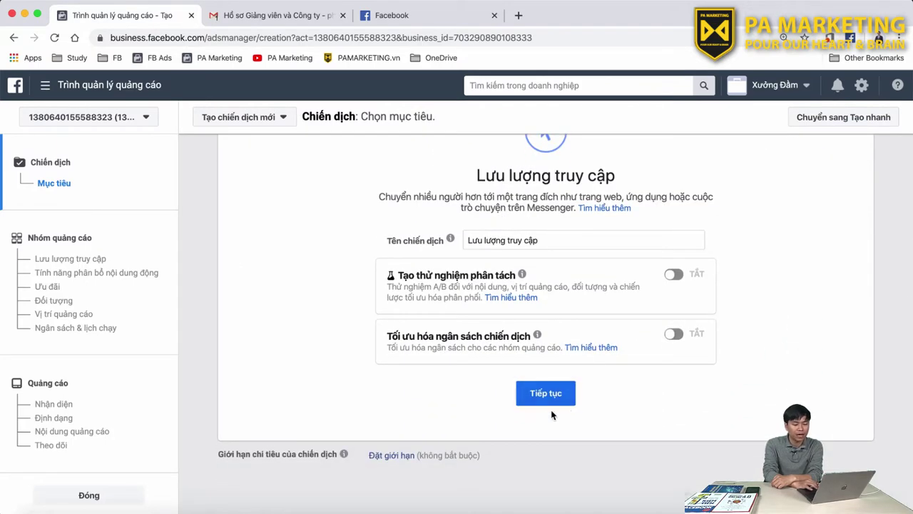
click(543, 392)
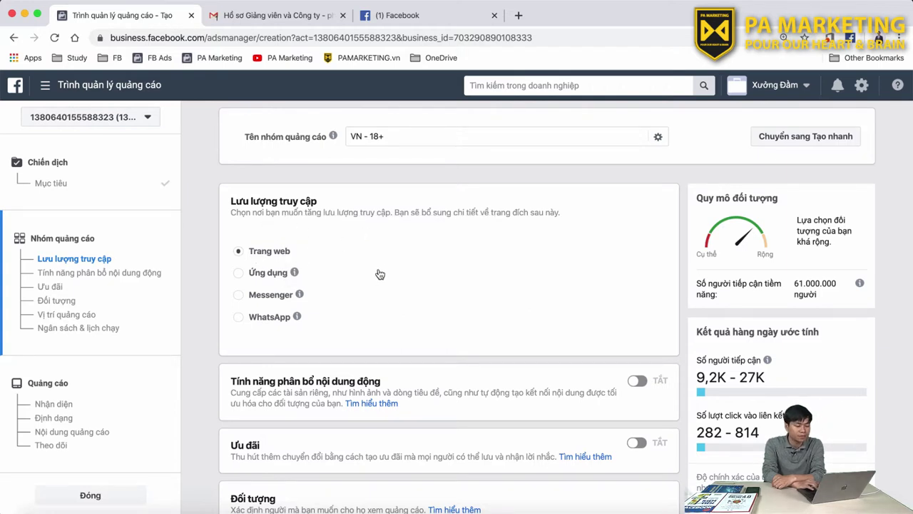
- Open the explanation of the dynamic creative option (Tính năng phân bổ nội dung động) and dismiss it without enabling the option
scroll(378, 273, down, 4)
scroll(499, 270, up, 1)
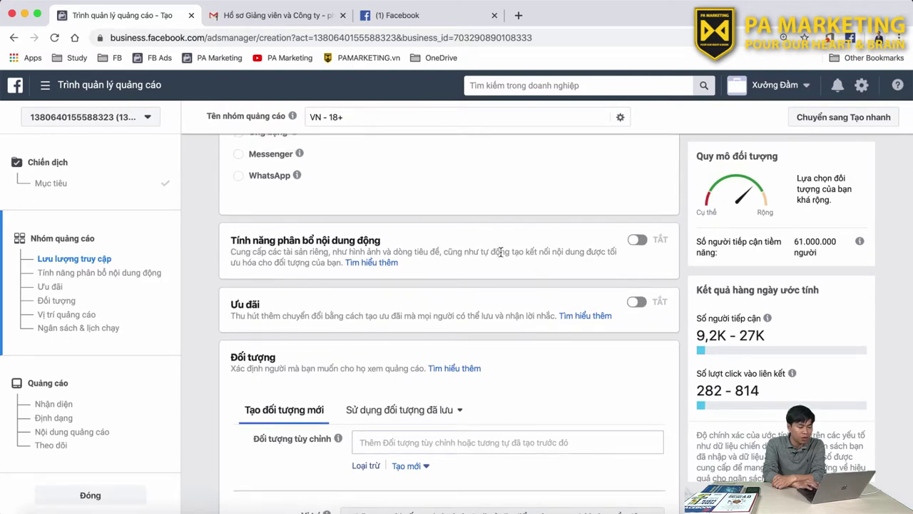
click(638, 240)
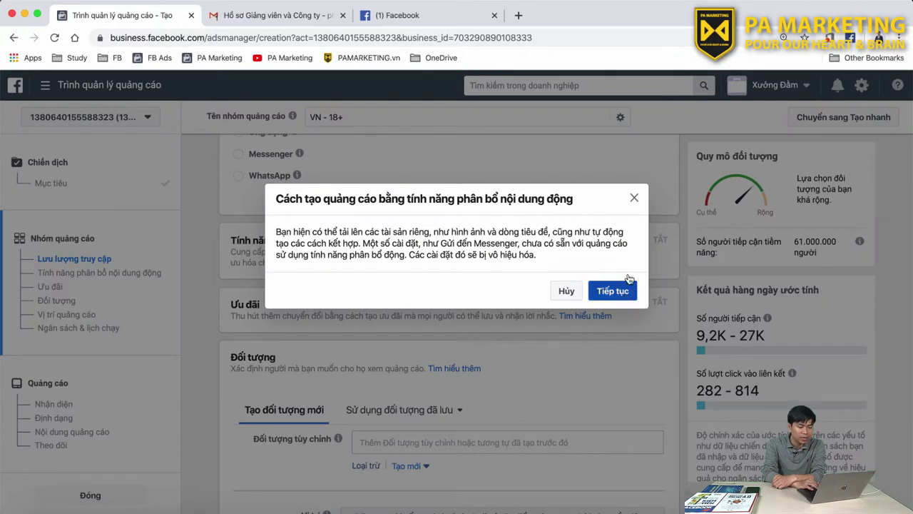
click(632, 200)
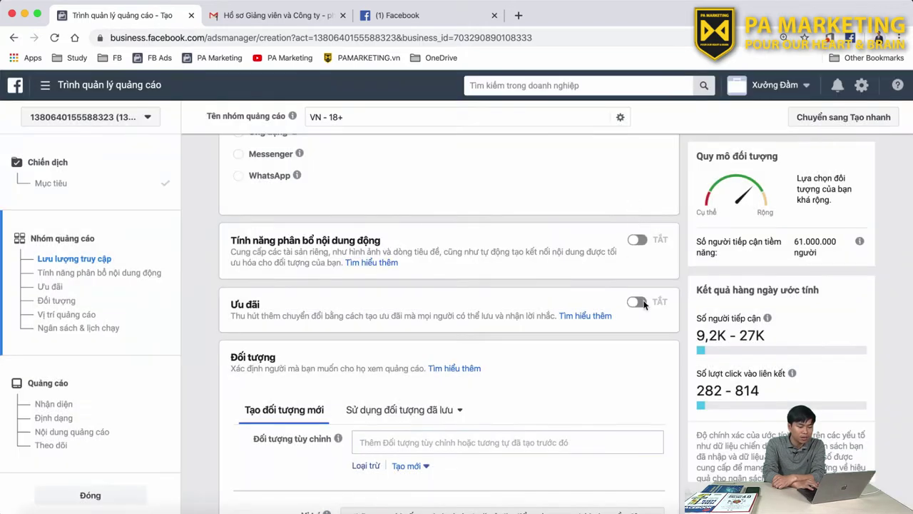
- Enable the Ưu đãi (offer) option to view its Facebook Page choices, and switch the option back off
click(644, 302)
scroll(450, 382, down, 2)
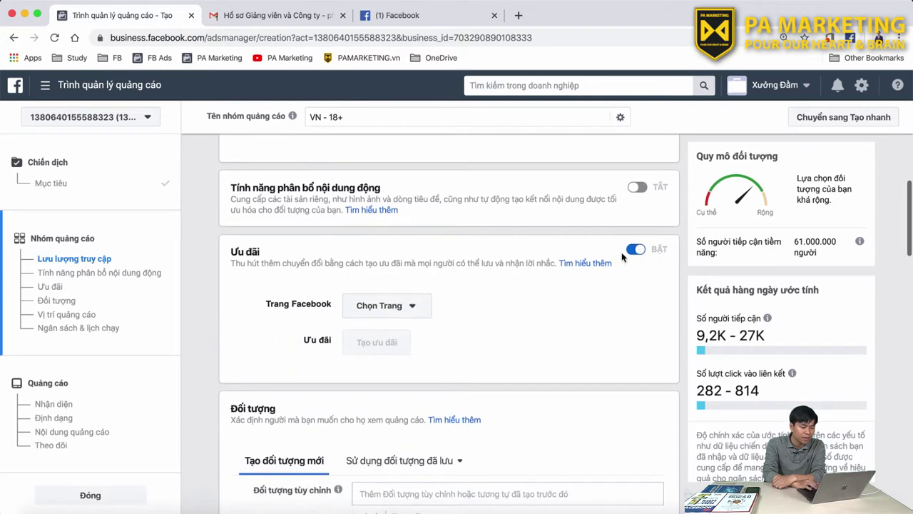
click(408, 308)
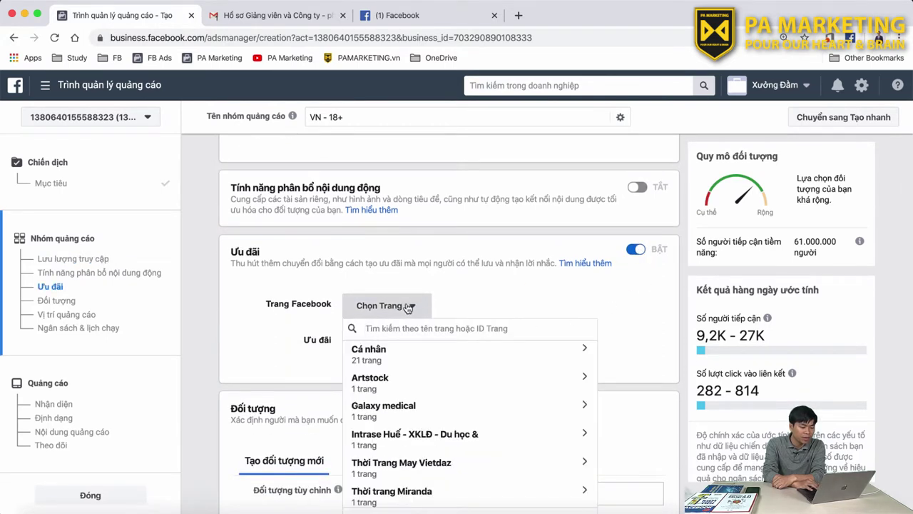
click(408, 308)
click(637, 249)
scroll(561, 305, down, 1)
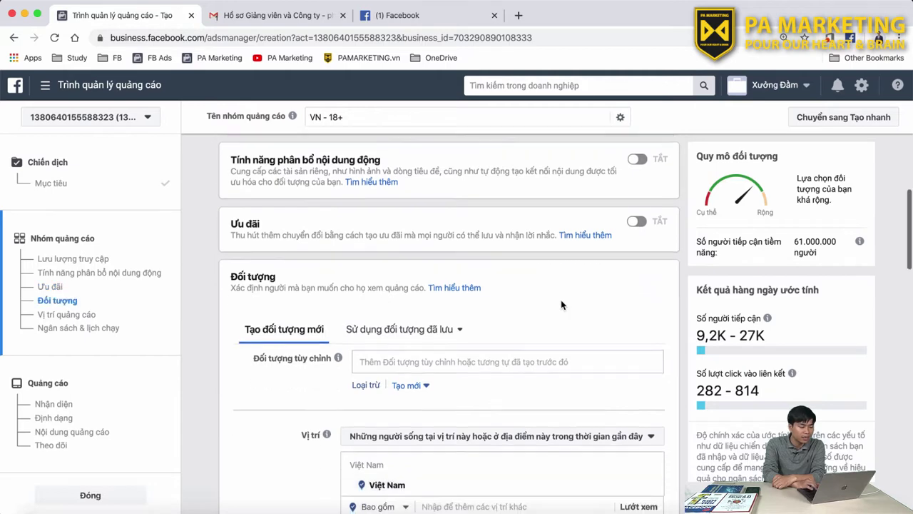
- Examine the audience settings for location, age, gender, language and detailed targeting
scroll(561, 304, down, 7)
scroll(560, 300, down, 2)
scroll(527, 298, up, 2)
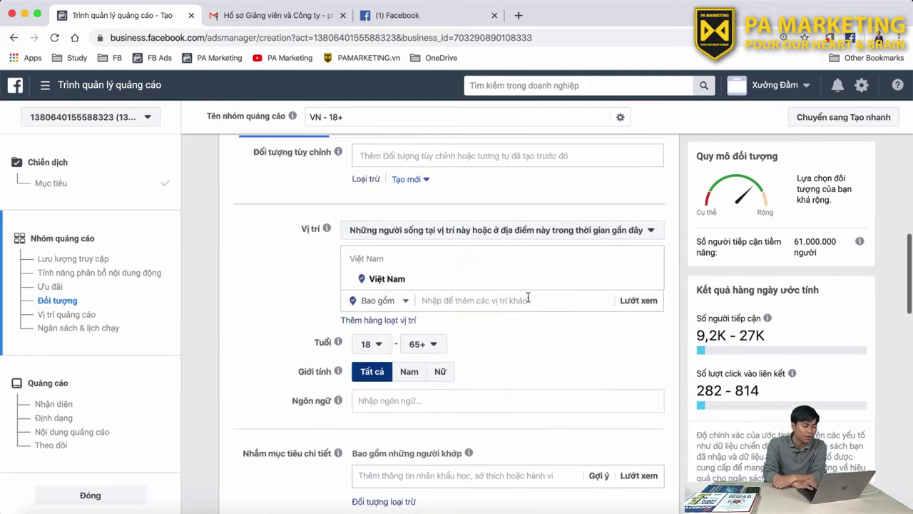
scroll(528, 298, up, 2)
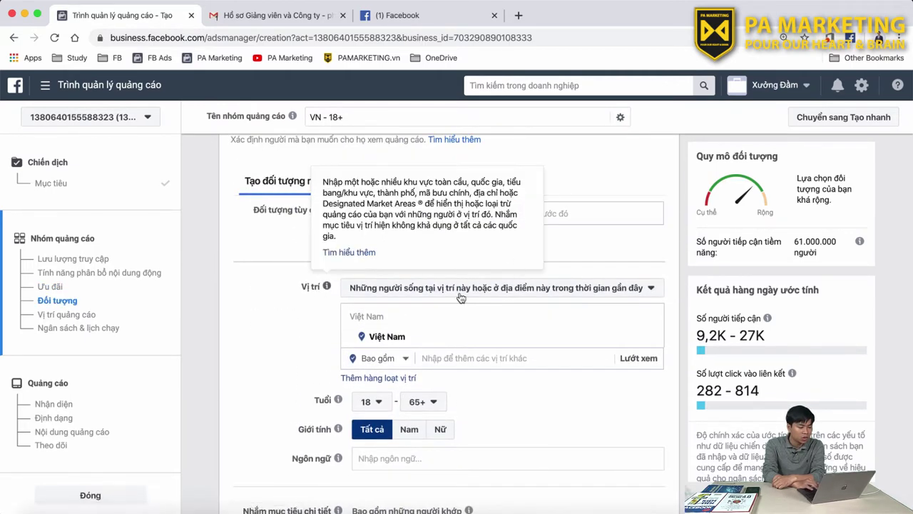
scroll(461, 297, down, 3)
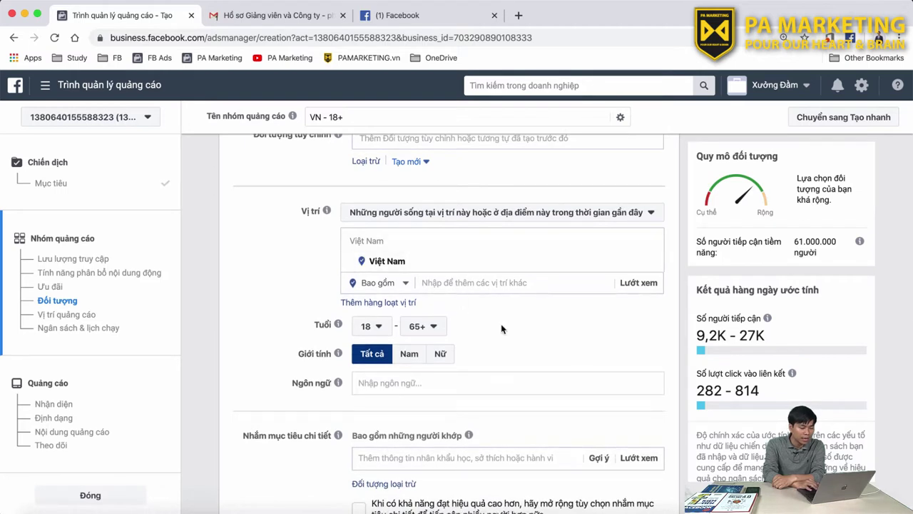
scroll(501, 328, down, 2)
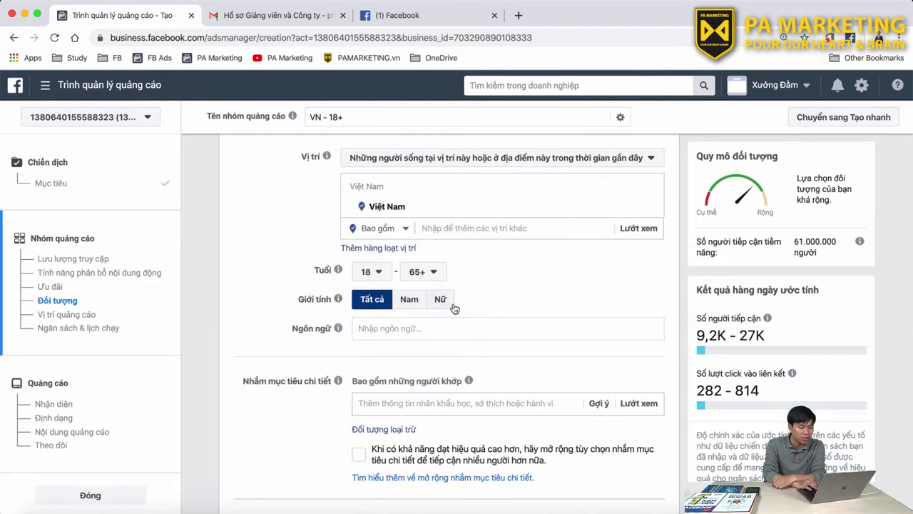
scroll(524, 328, down, 3)
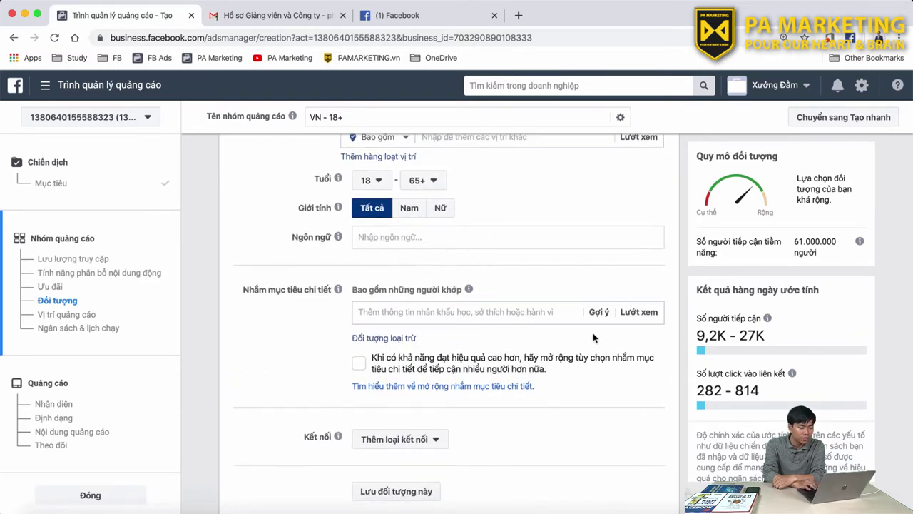
click(641, 314)
click(341, 366)
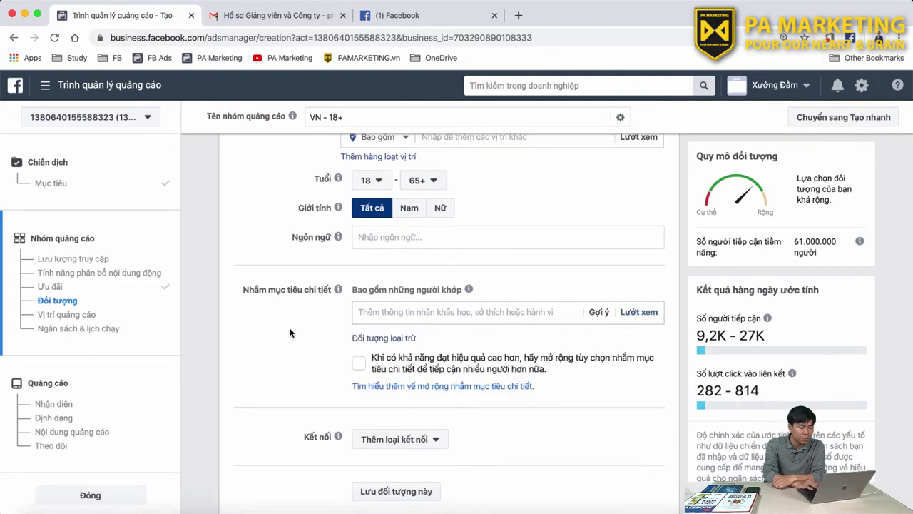
- View the connection types available for the audience and close the list without choosing one
scroll(560, 287, down, 5)
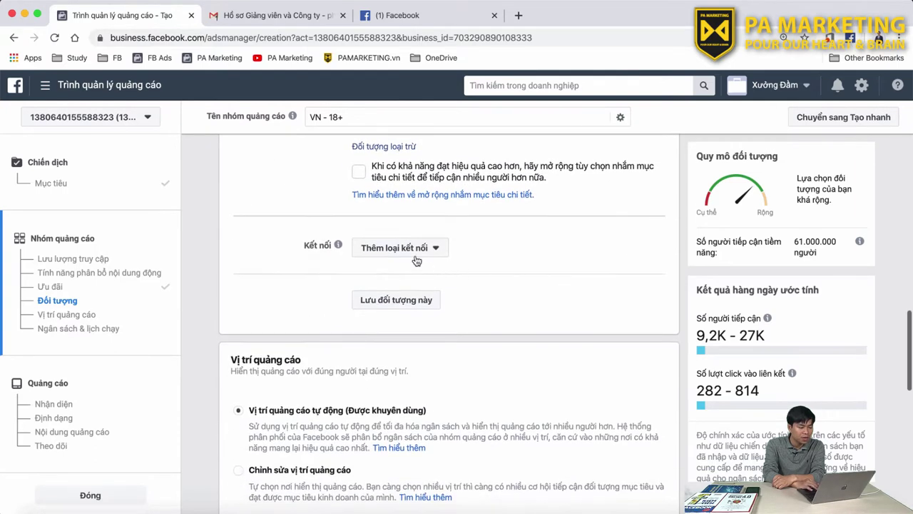
click(412, 248)
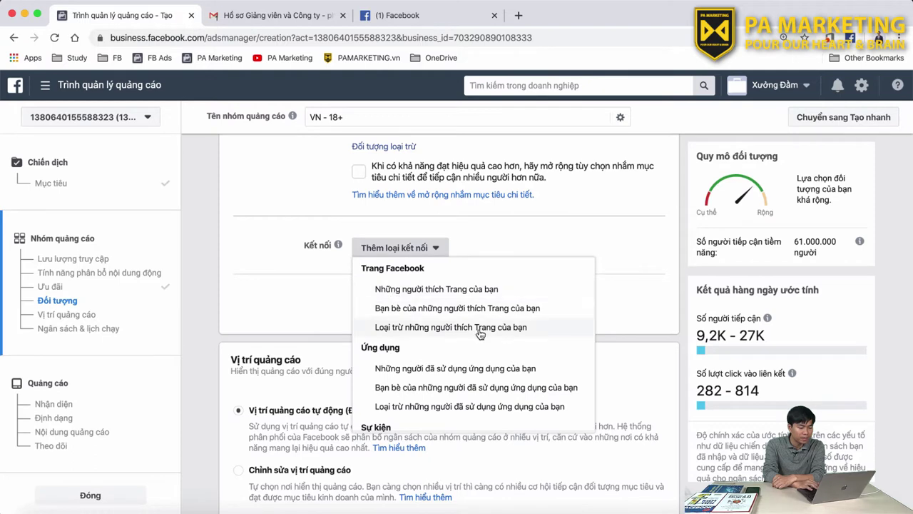
click(289, 238)
- Switch to edited ad placements to review the devices, platforms and placements, and return to automatic placements
scroll(289, 239, down, 2)
scroll(341, 327, down, 3)
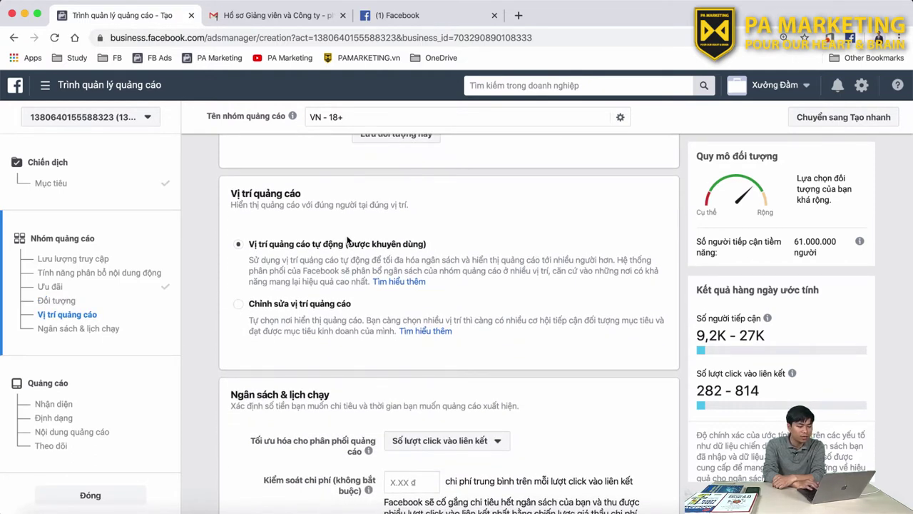
click(318, 310)
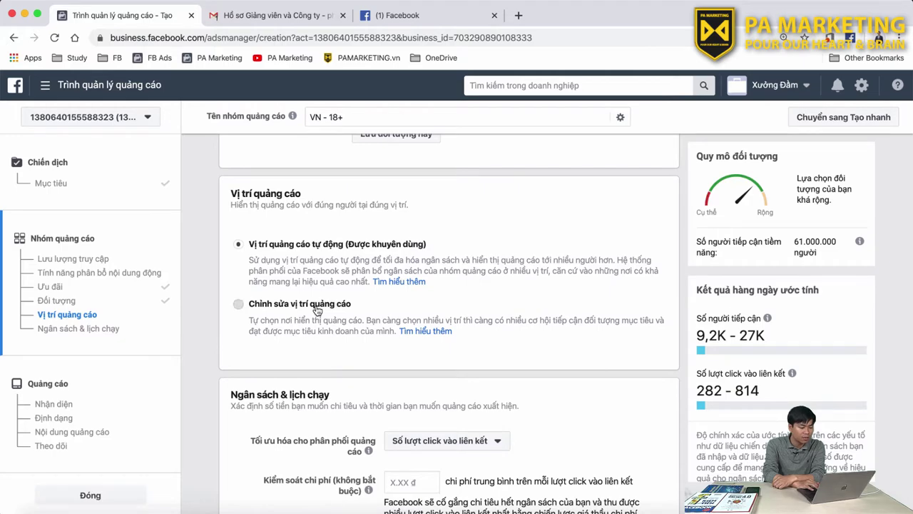
scroll(410, 309, down, 5)
scroll(410, 310, down, 8)
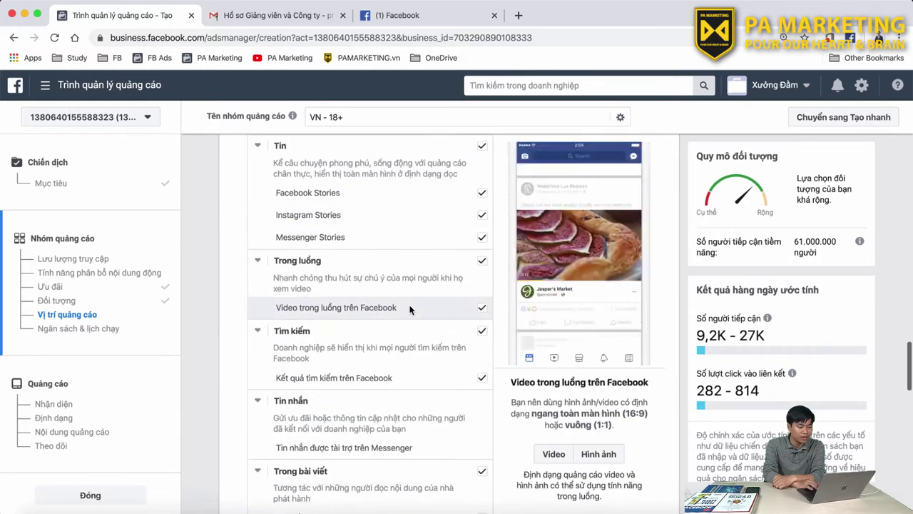
scroll(410, 310, up, 9)
scroll(410, 310, up, 5)
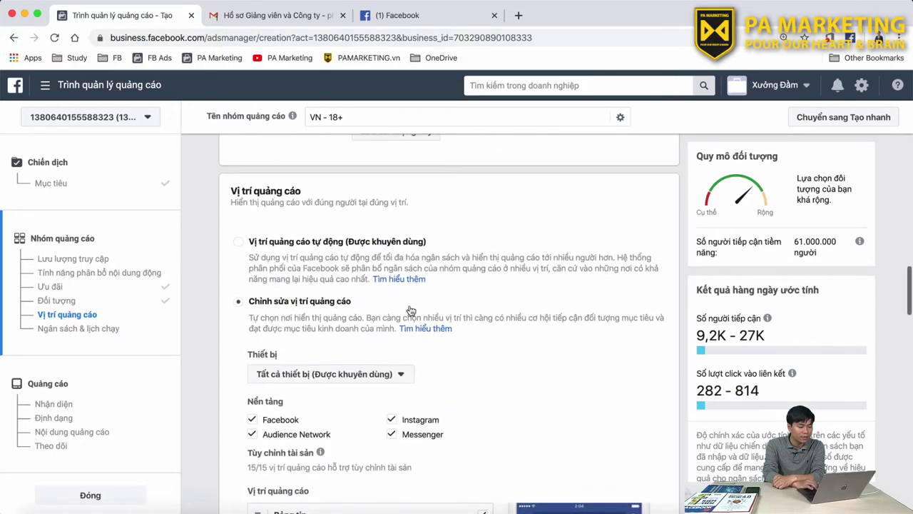
click(295, 243)
- Review the optimization choices for ad delivery in the budget and schedule section and choose Số lượt click vào liên kết
scroll(418, 312, down, 3)
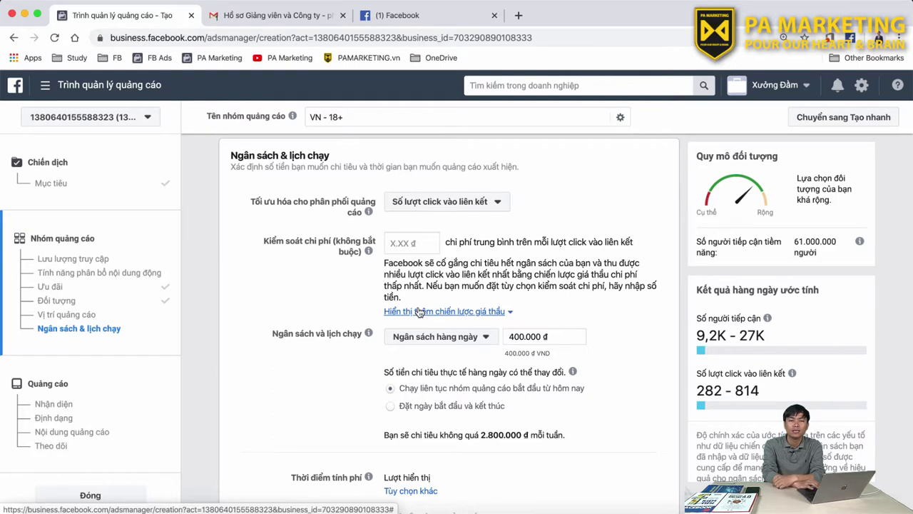
scroll(419, 312, down, 1)
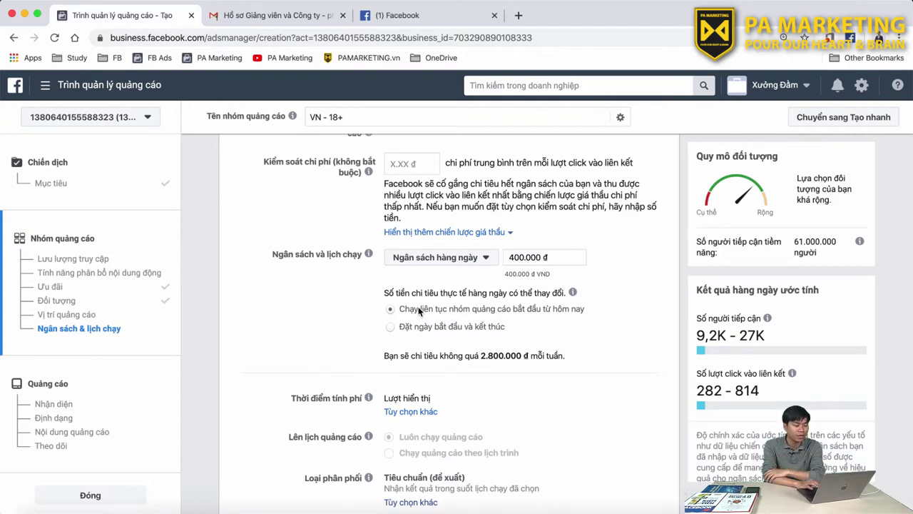
scroll(418, 312, up, 2)
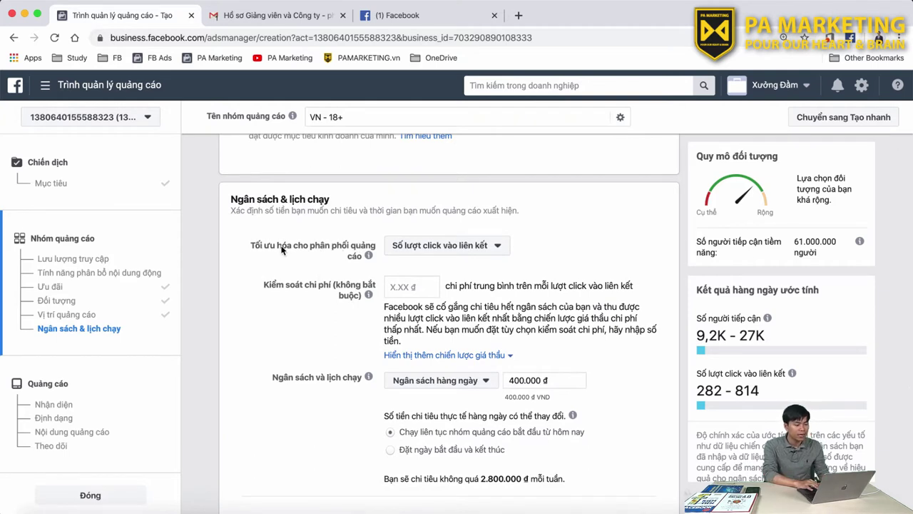
drag(282, 245, 379, 248)
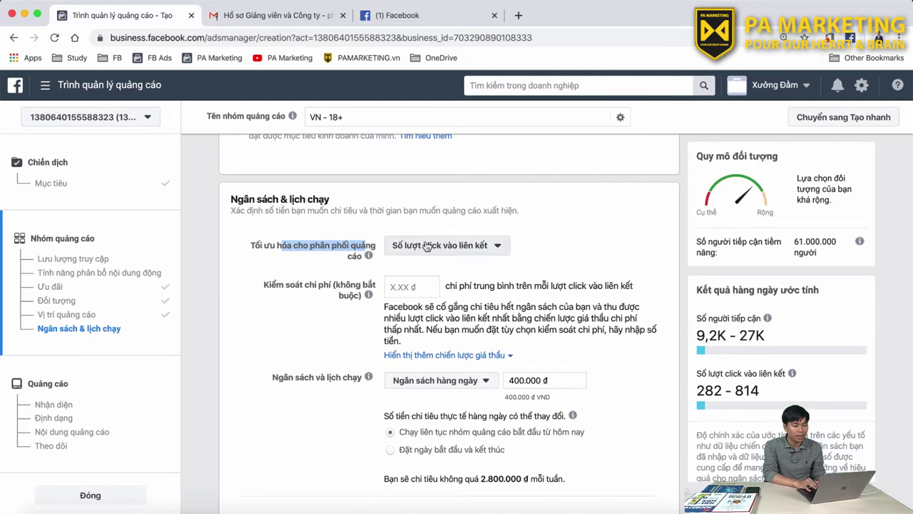
click(427, 246)
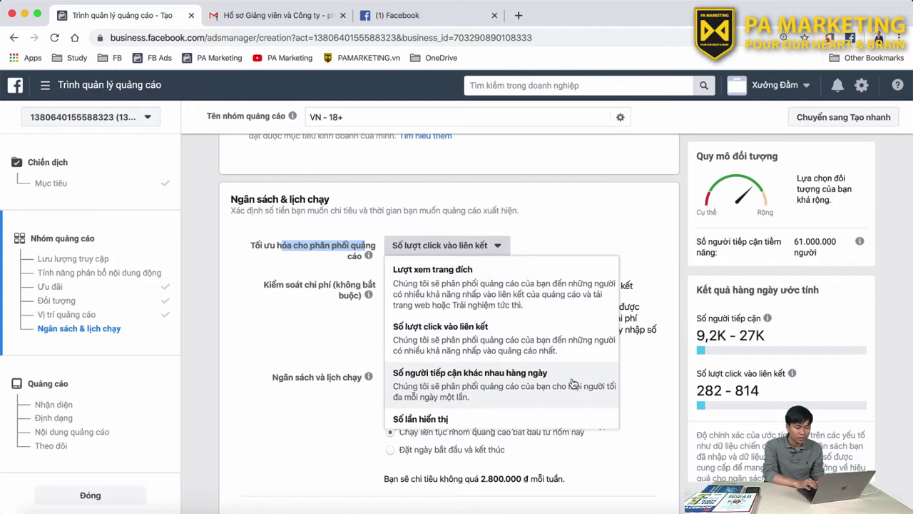
scroll(580, 417, down, 1)
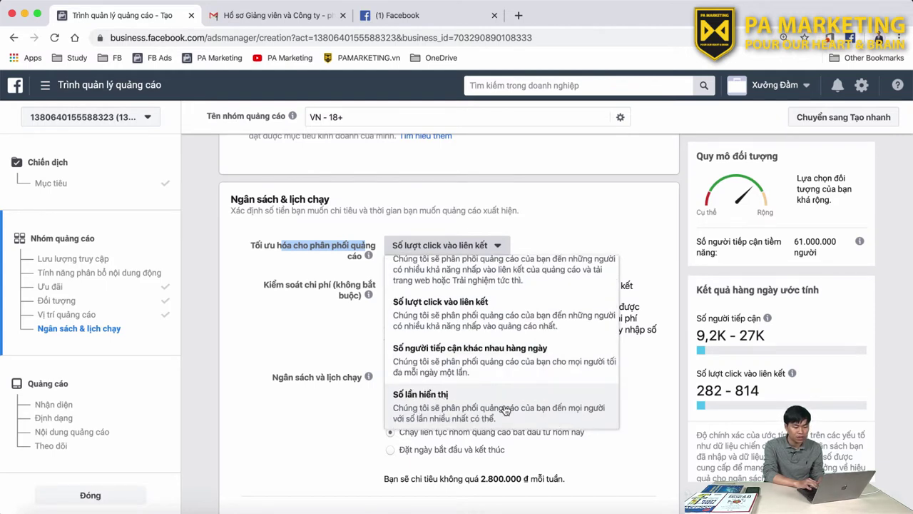
scroll(509, 335, up, 1)
click(509, 335)
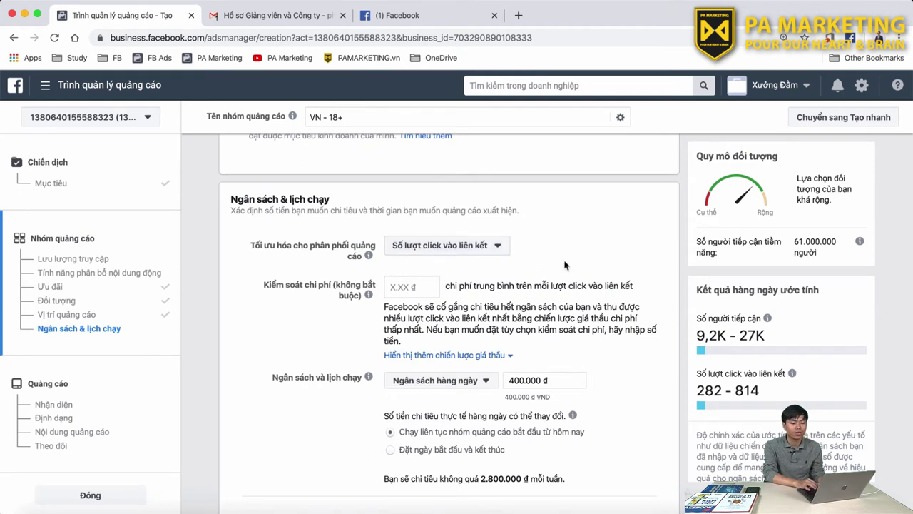
- Set the ad set's charging basis to Lượt click vào liên kết (CPC) and continue to the ad setup
scroll(561, 265, down, 2)
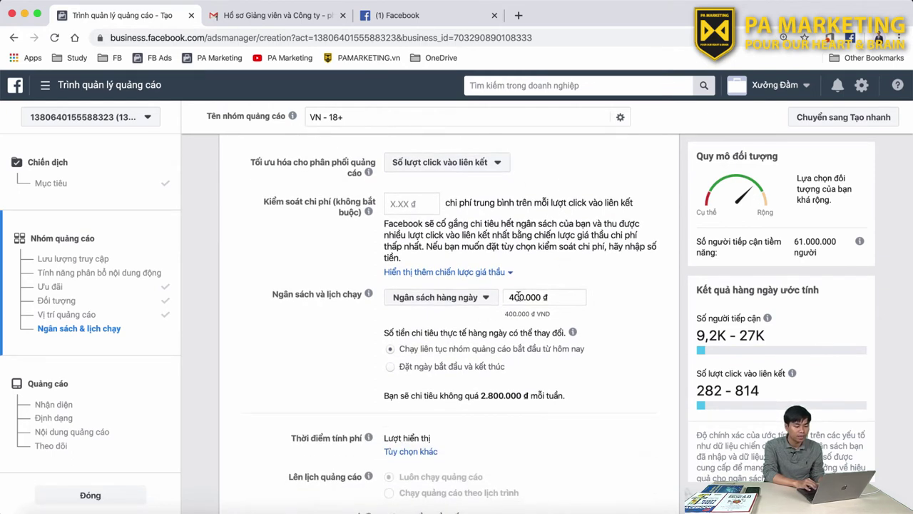
click(514, 297)
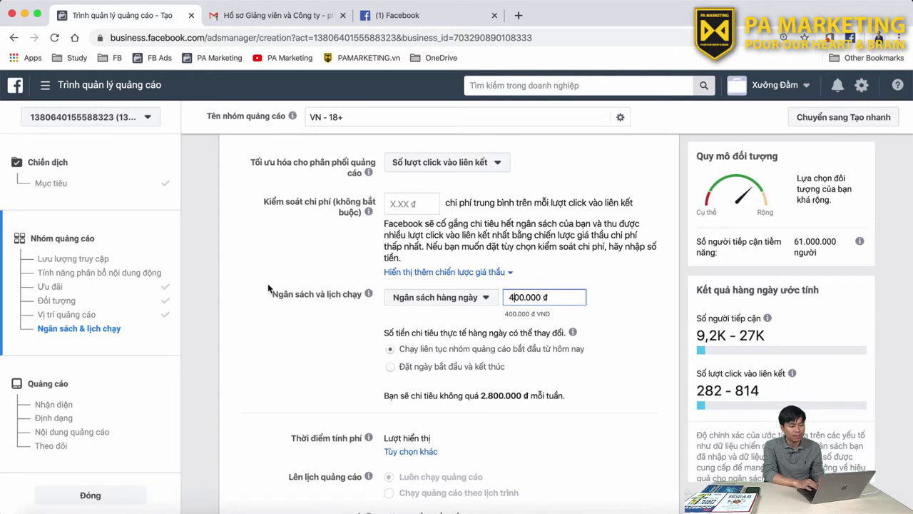
scroll(268, 285, down, 2)
scroll(463, 323, down, 1)
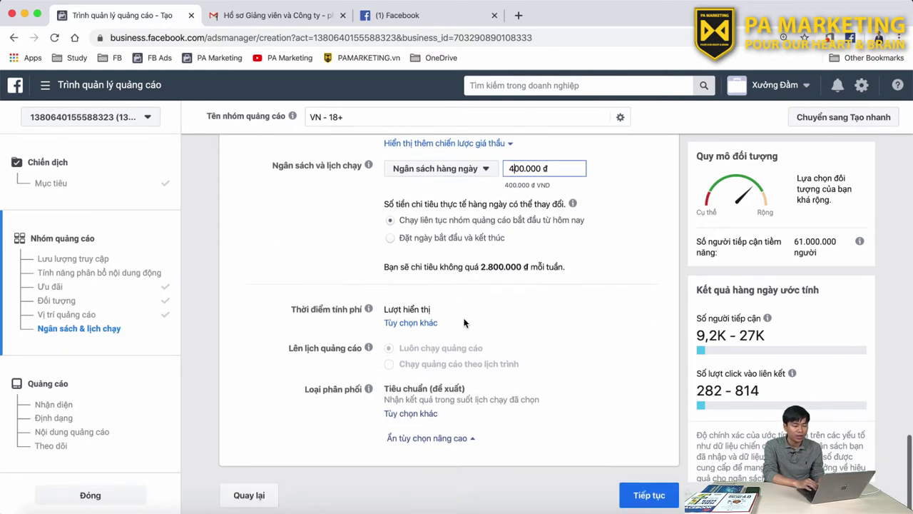
click(411, 323)
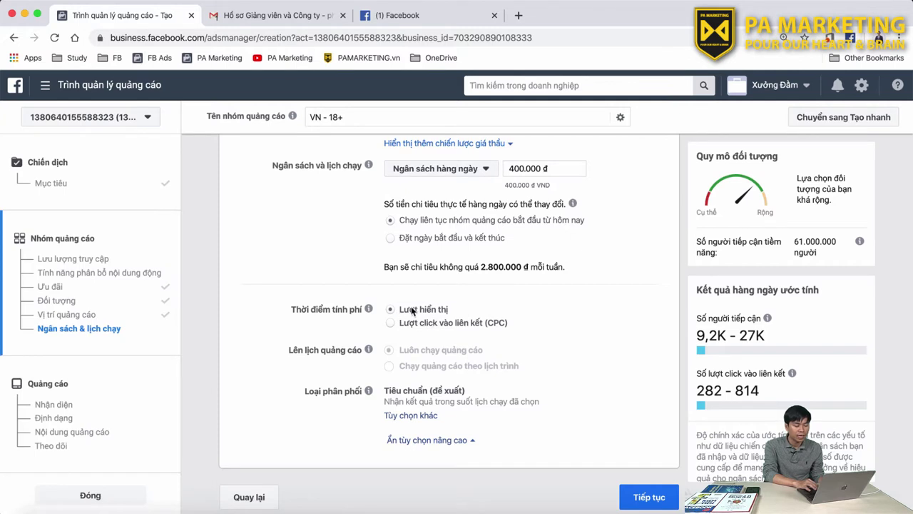
click(434, 323)
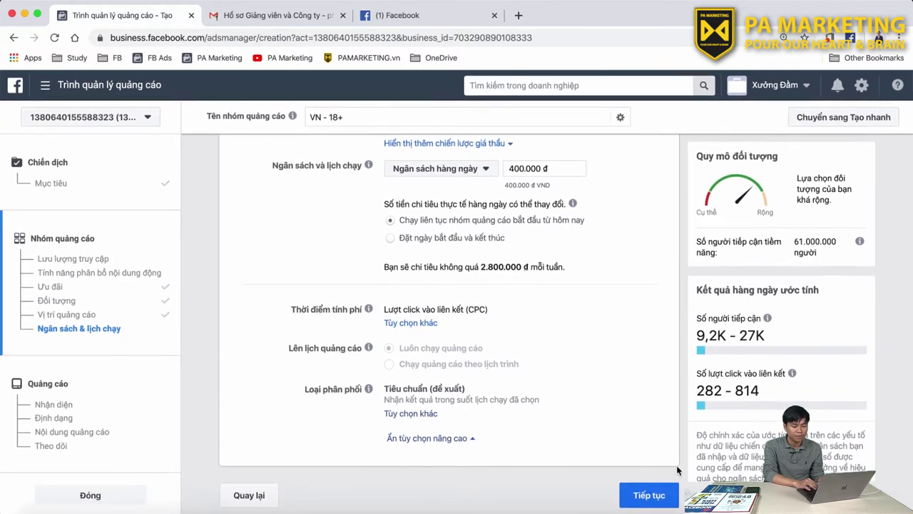
click(648, 498)
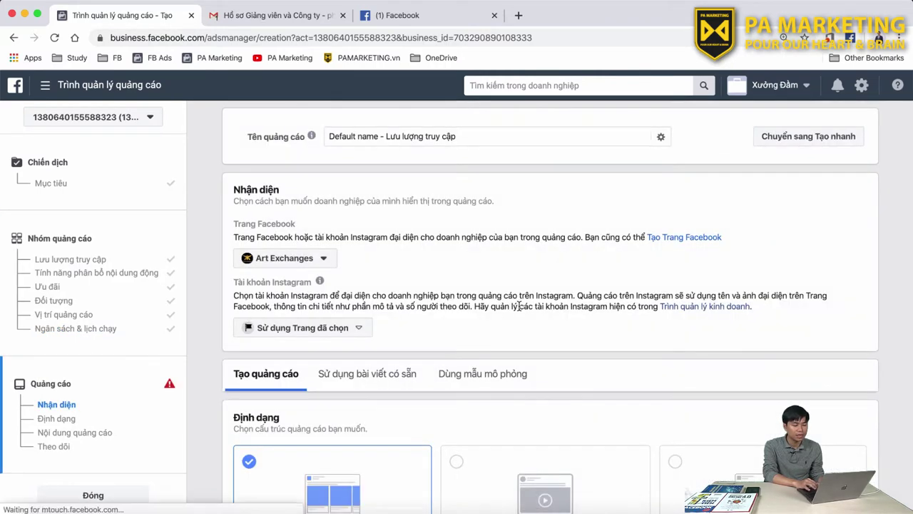
- Search the Facebook Page list for "pa" and set PA Marketing Academy as the Page representing the ad
scroll(347, 250, down, 1)
click(321, 222)
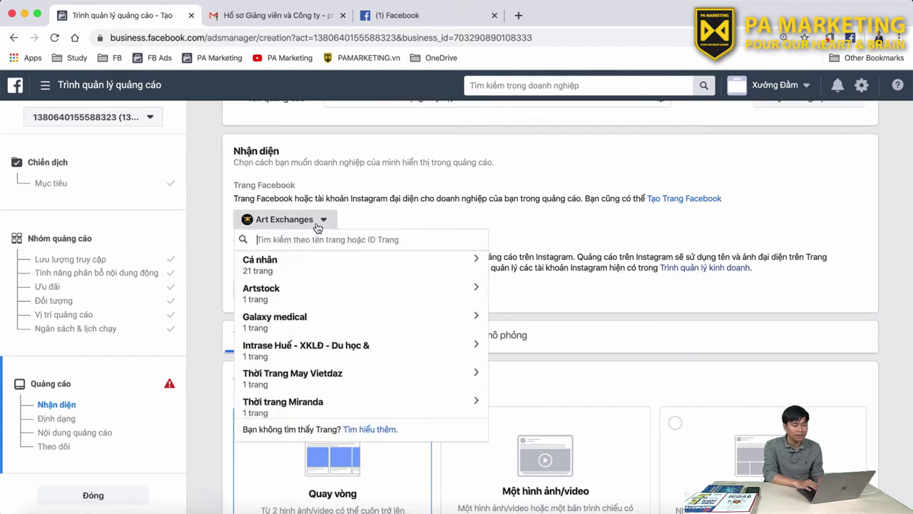
text(oa)
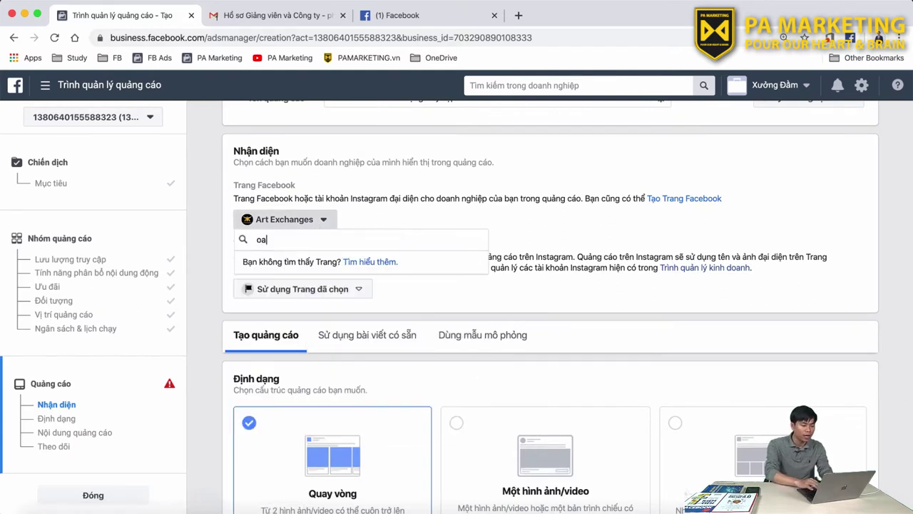
key(BackSpace)
key(BackSpace)
text(oa)
key(BackSpace)
key(BackSpace)
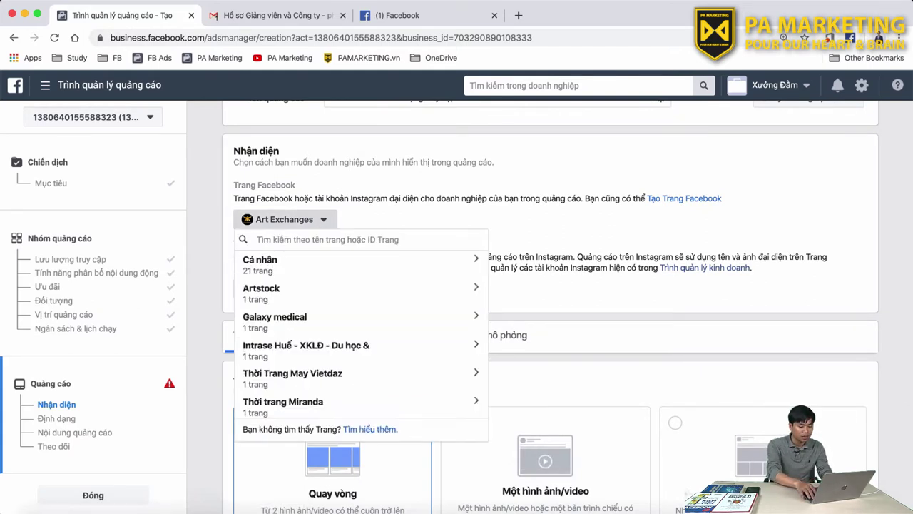
text(pa)
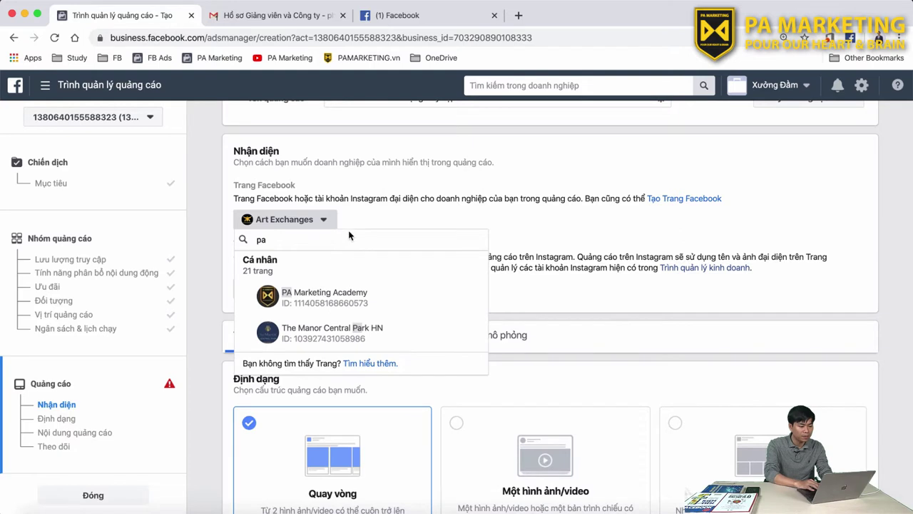
click(341, 303)
- Review the ad format choices with Quay vòng kept, and enable Thêm Trải nghiệm tức thì for the ad
scroll(532, 296, down, 2)
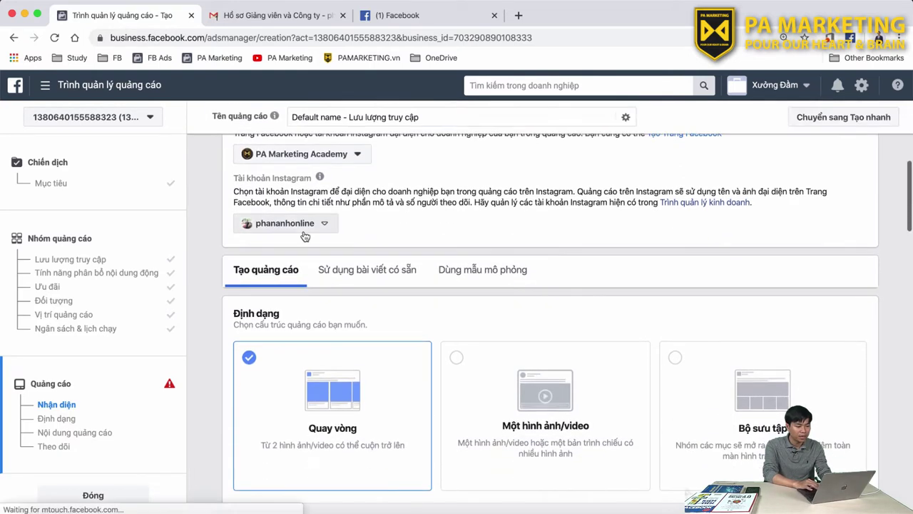
scroll(495, 249, down, 3)
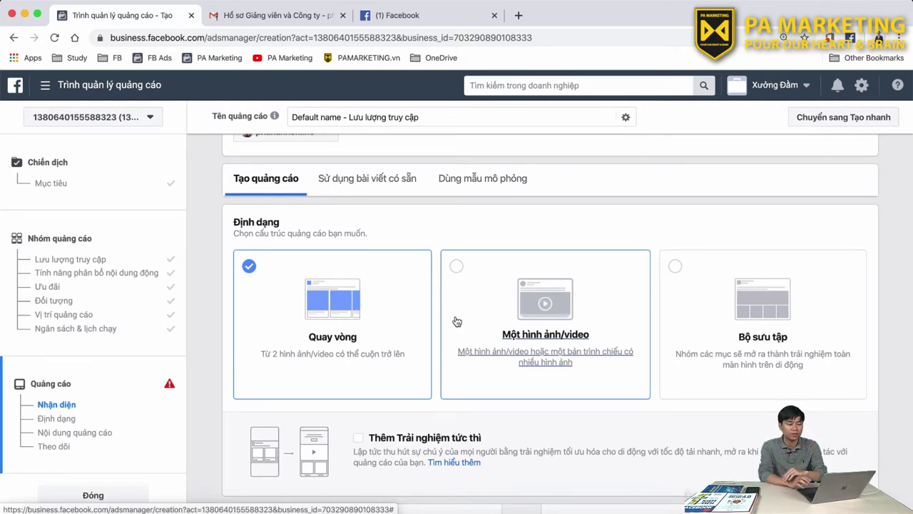
scroll(456, 321, down, 2)
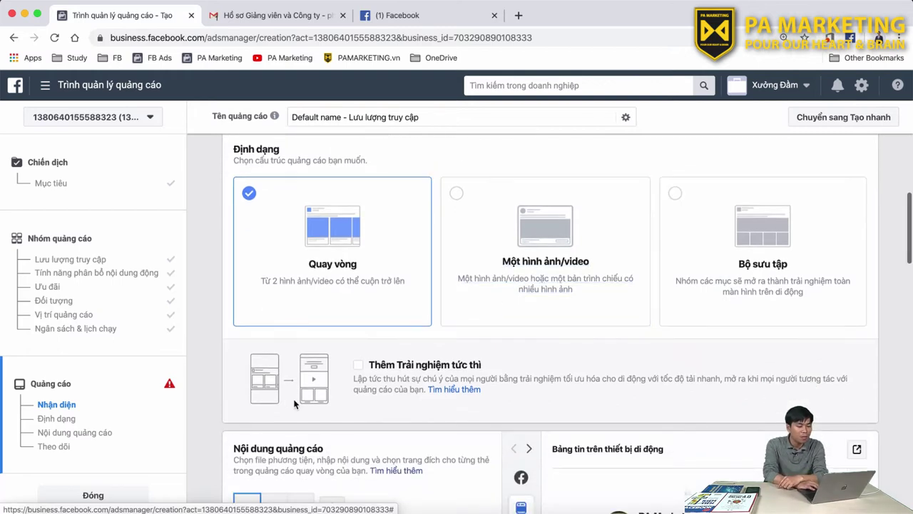
scroll(506, 267, up, 1)
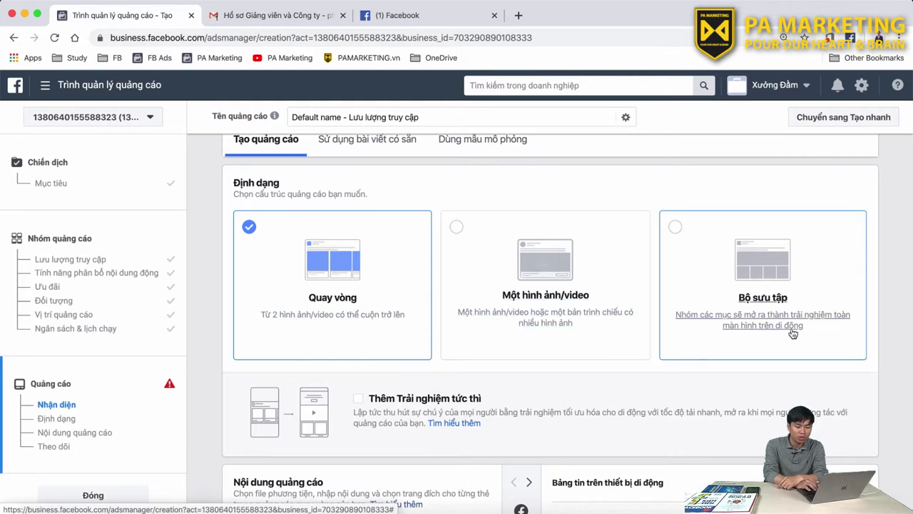
scroll(506, 327, down, 1)
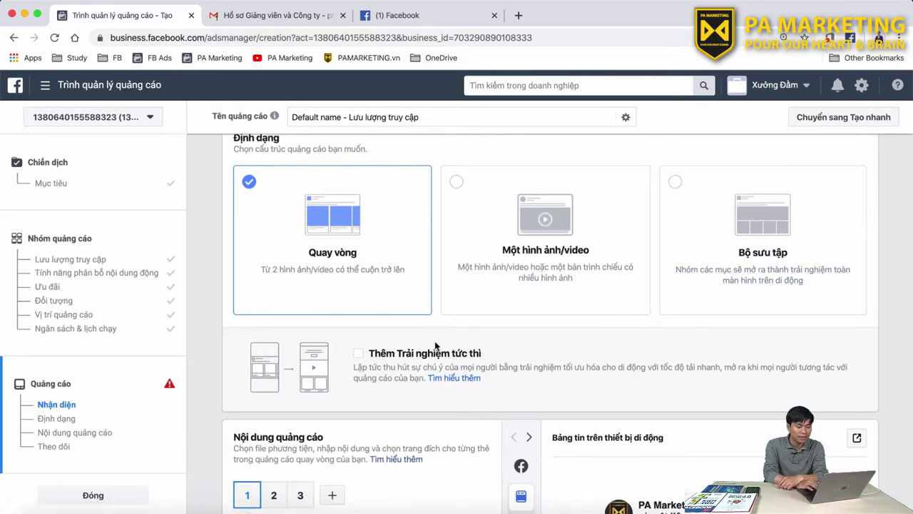
click(361, 355)
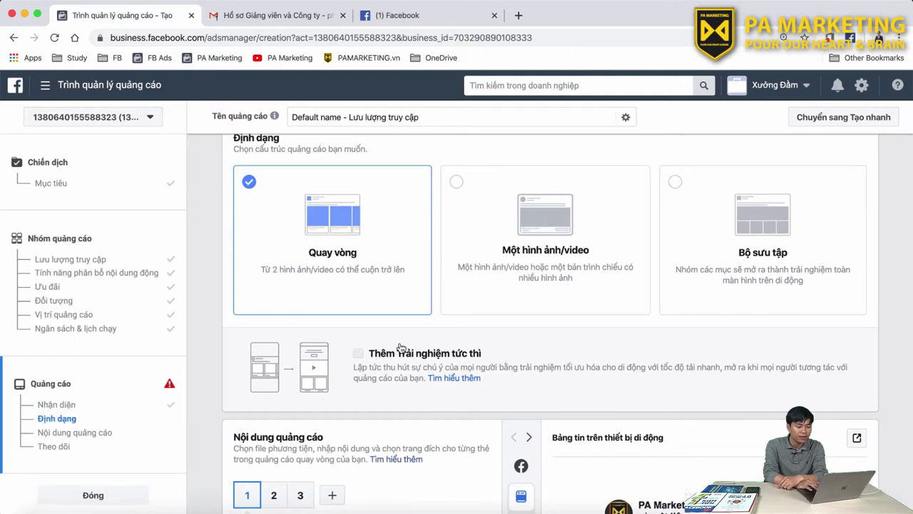
- Open the Kể chuyện Instant Experience template, examine its content sections and mobile preview, and close it without creating anything
scroll(410, 379, down, 1)
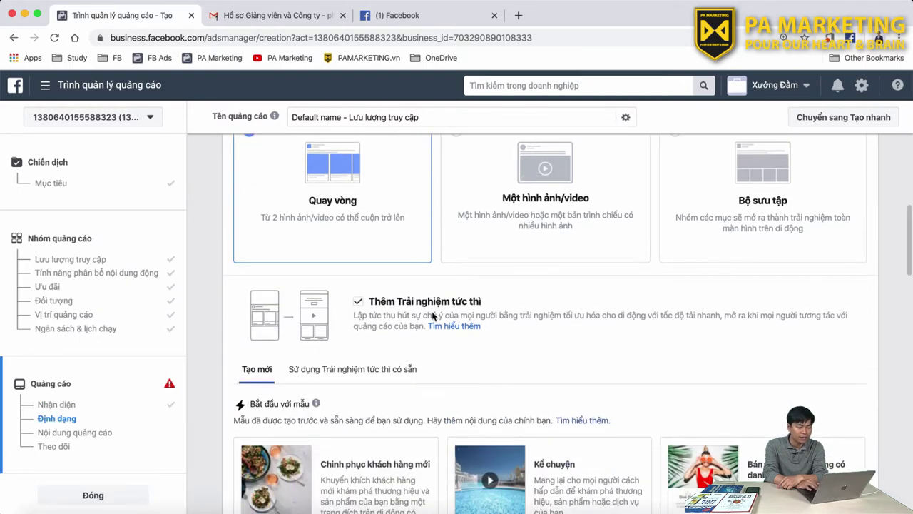
mouse_move(316, 400)
scroll(347, 395, down, 5)
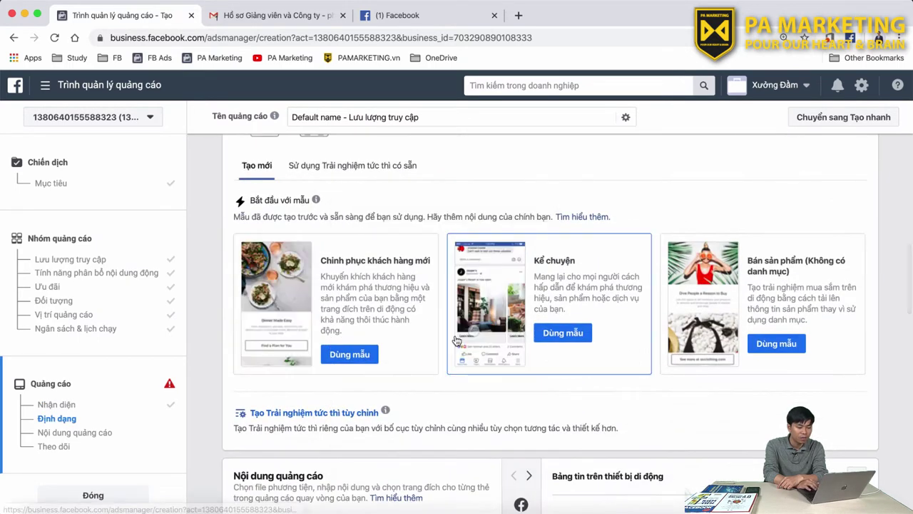
click(575, 333)
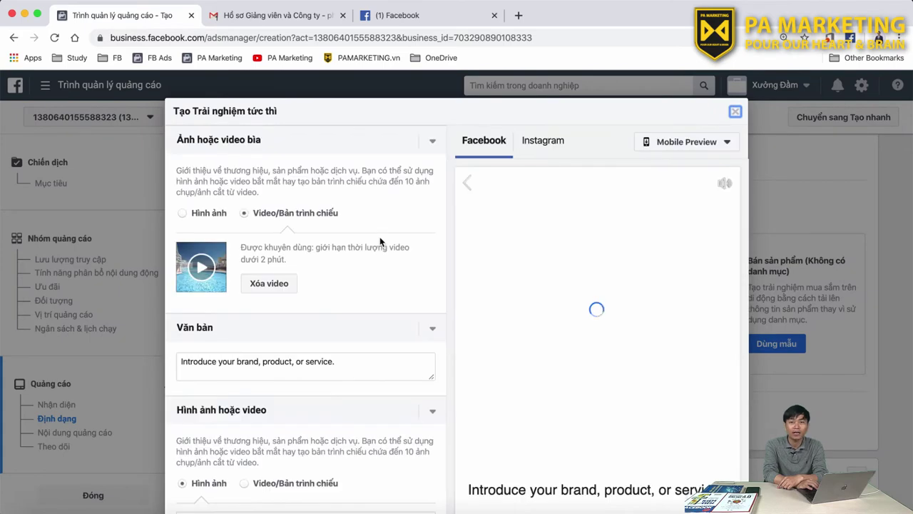
scroll(326, 240, down, 2)
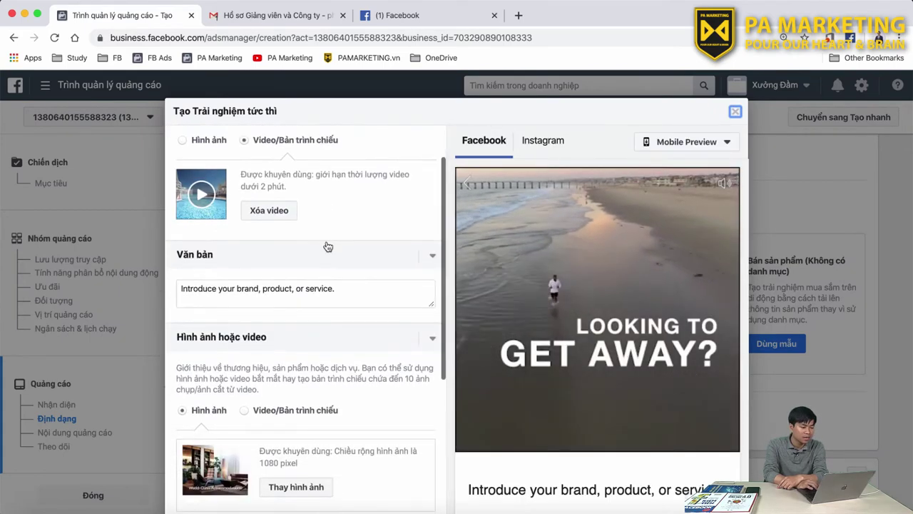
scroll(326, 247, up, 2)
scroll(375, 331, down, 10)
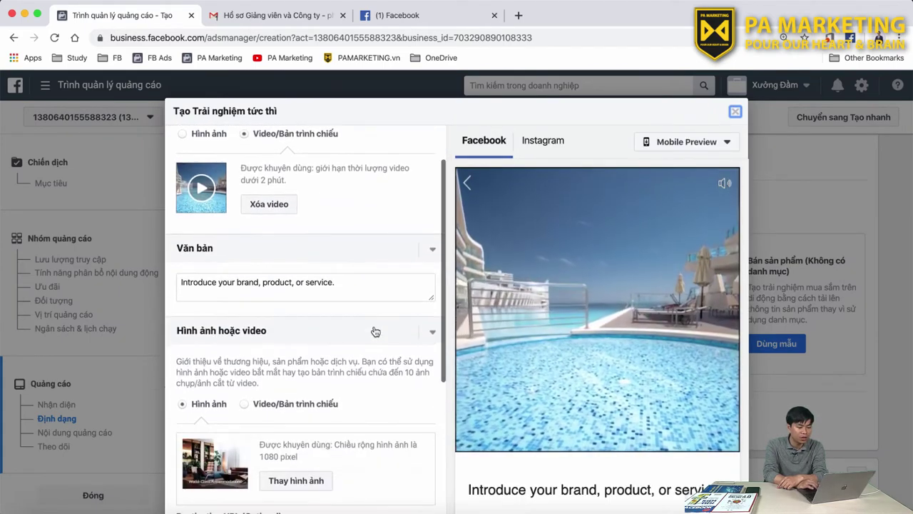
scroll(374, 325, down, 6)
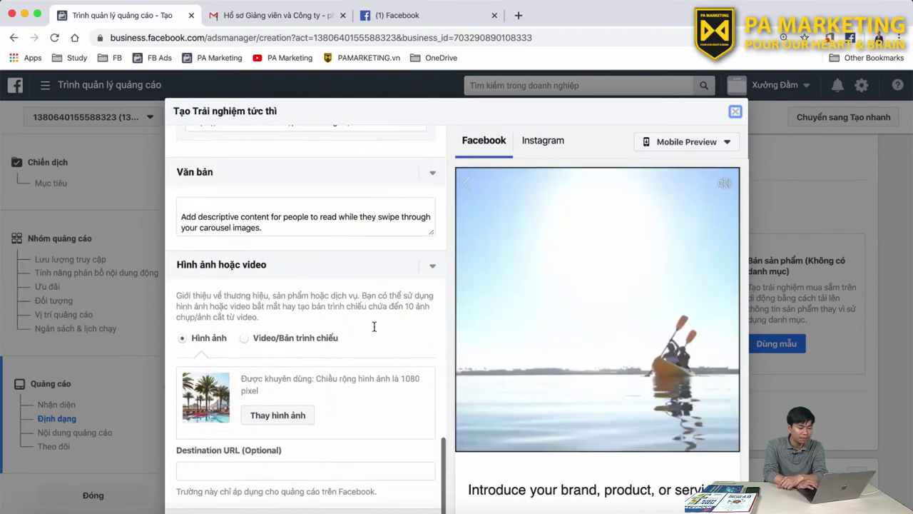
scroll(582, 175, down, 10)
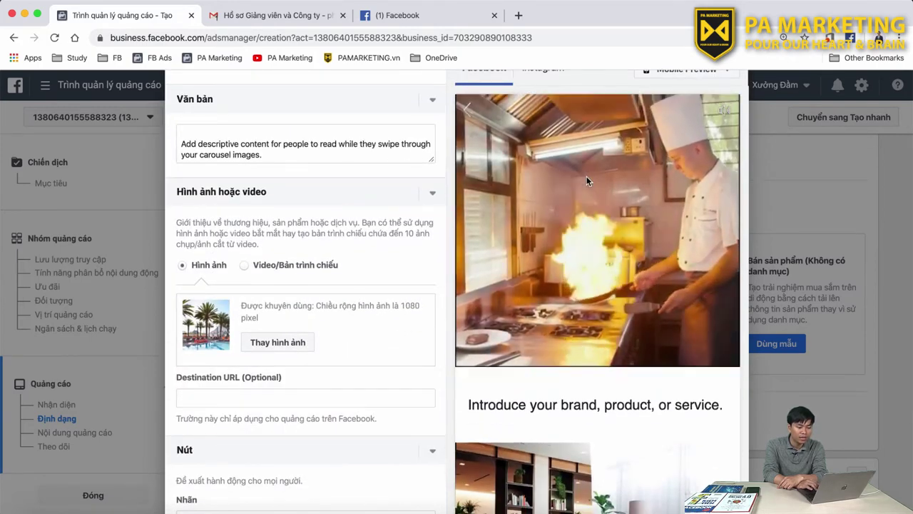
scroll(619, 398, down, 3)
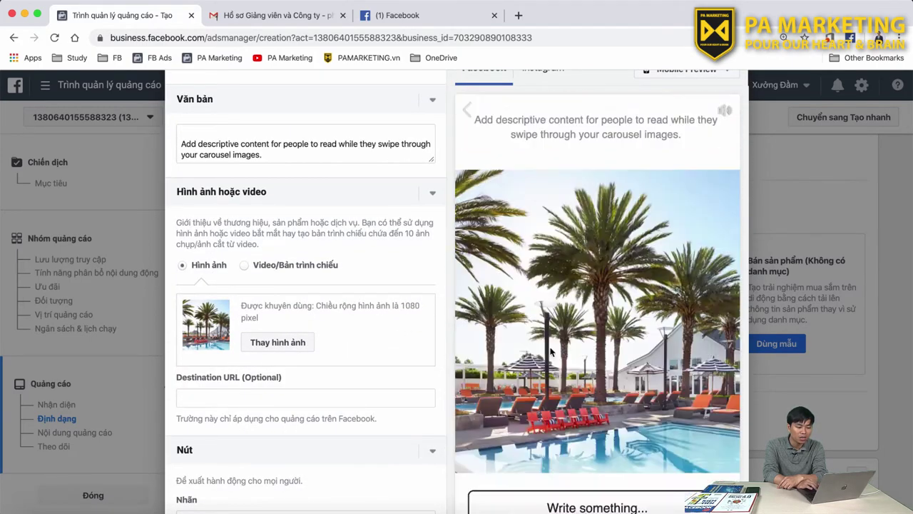
scroll(348, 271, up, 5)
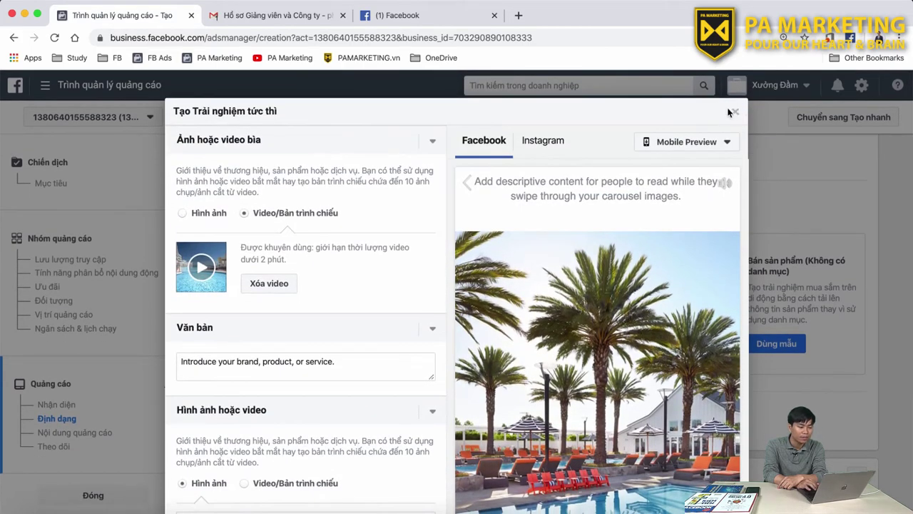
click(735, 113)
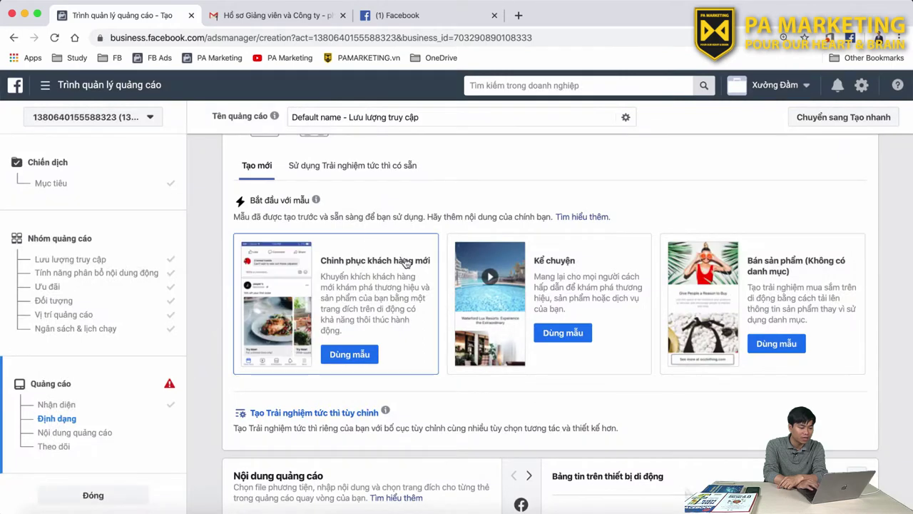
- Review the ad format and Instant Experience sections, followed by the carousel card content fields and the mobile feed preview
scroll(406, 263, up, 5)
scroll(357, 228, up, 2)
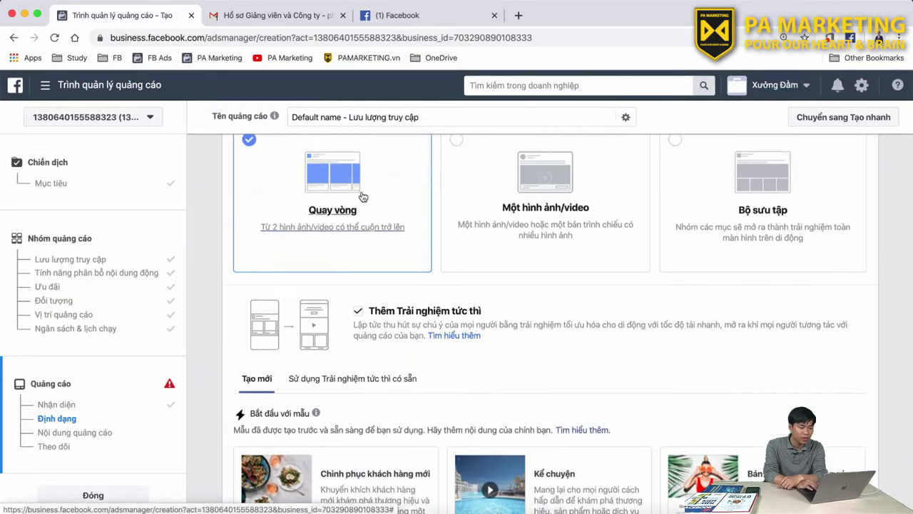
scroll(361, 197, down, 2)
scroll(362, 197, down, 1)
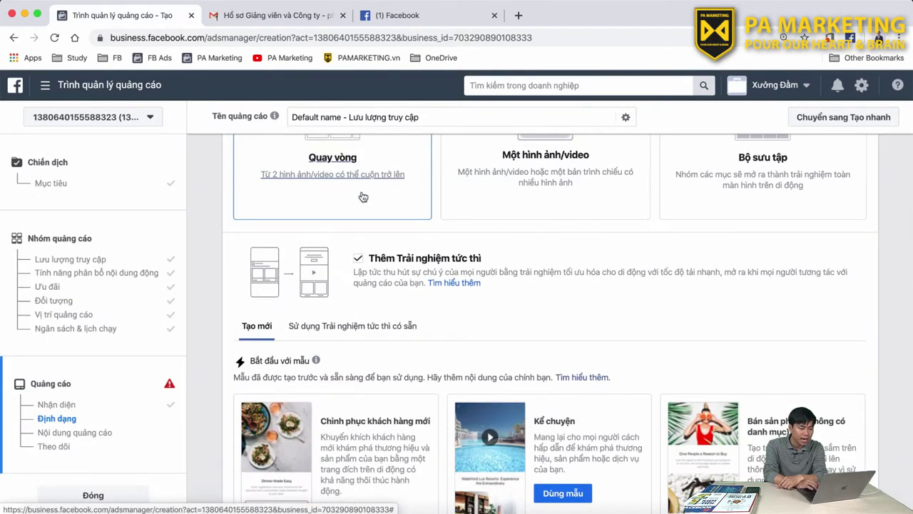
scroll(361, 198, up, 4)
scroll(370, 320, down, 8)
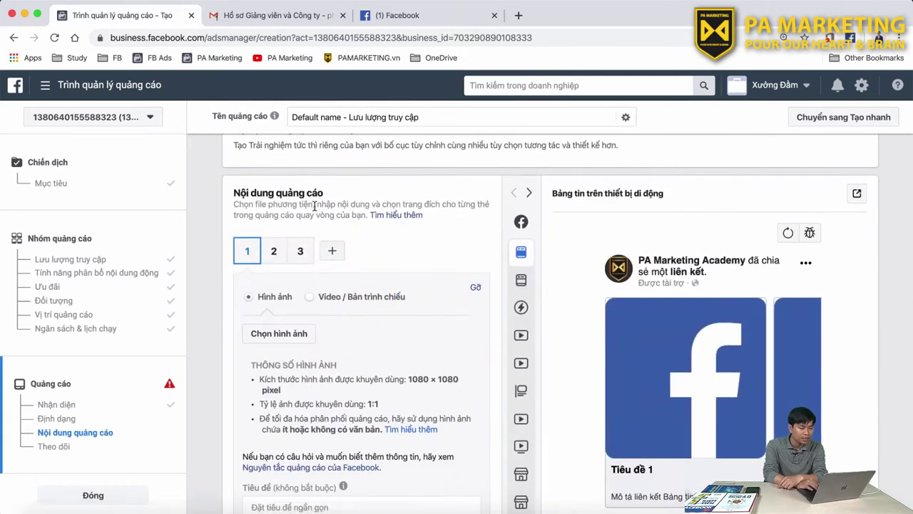
scroll(314, 208, down, 1)
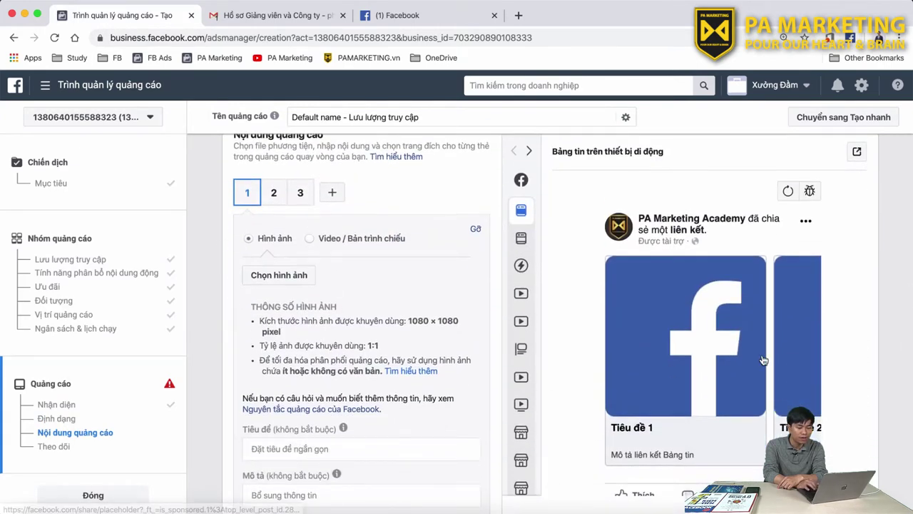
scroll(787, 265, down, 1)
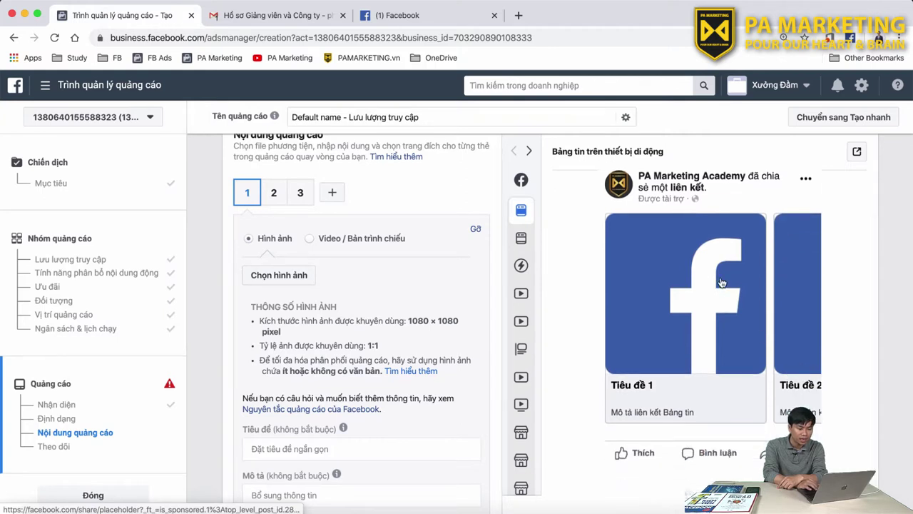
- Choose rsz_pa.jpg (972 × 648) from the account's images as the picture for the first carousel card
click(293, 277)
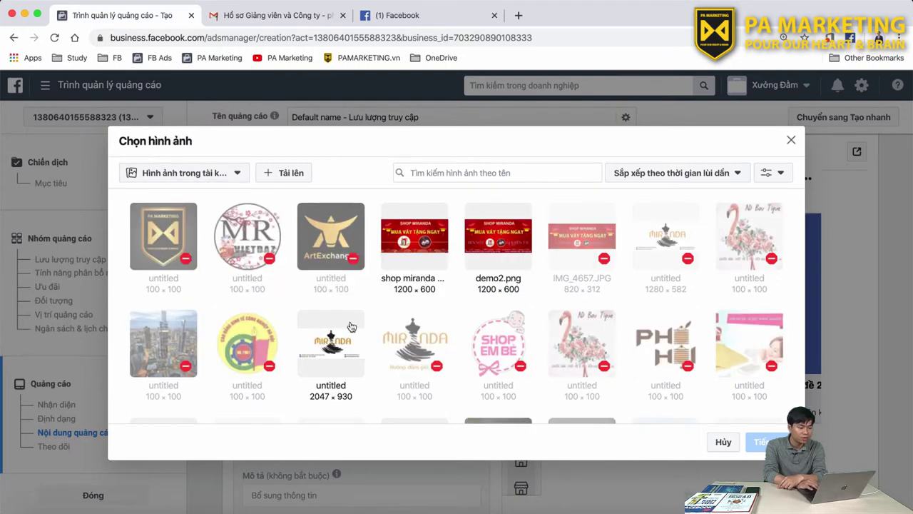
scroll(322, 361, down, 5)
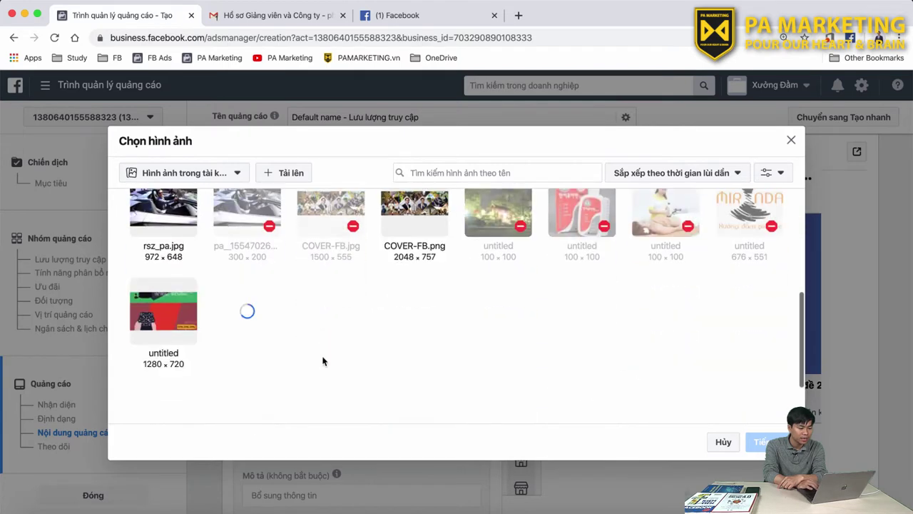
scroll(323, 362, up, 3)
scroll(323, 361, down, 1)
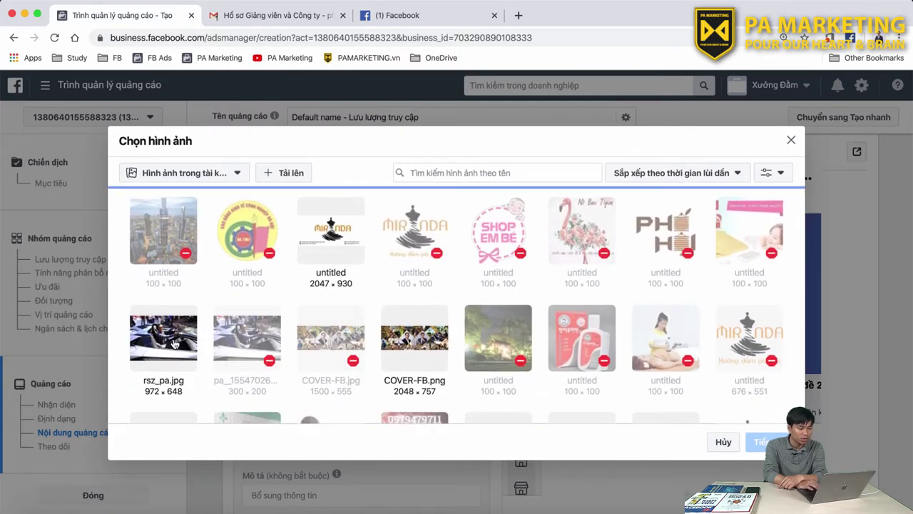
click(174, 341)
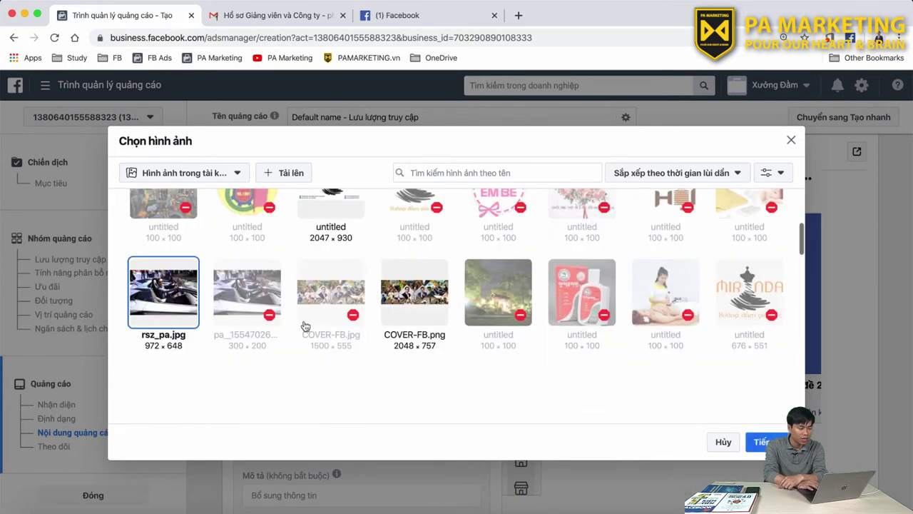
click(757, 441)
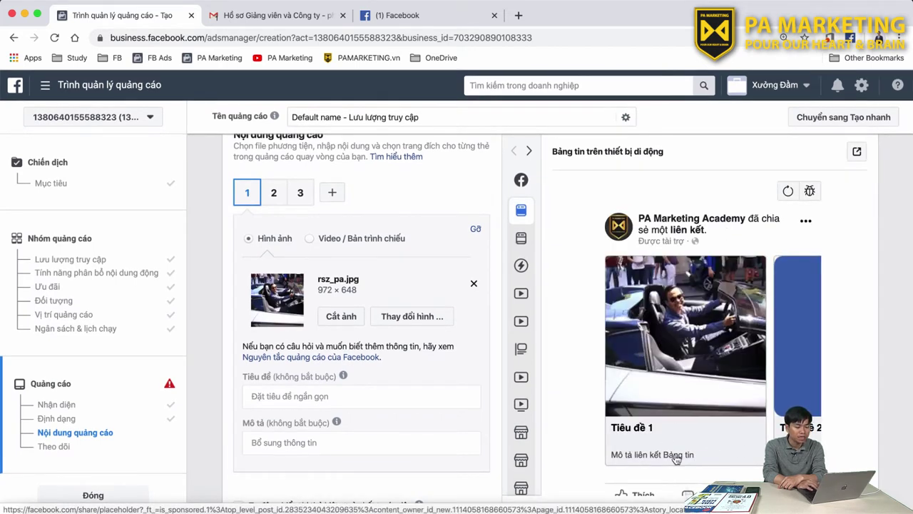
- Set the first carousel card's title to "Khóa học Facebook Marketing Pro 4.0"
click(385, 397)
text(Khóa học Facebook Marketing)
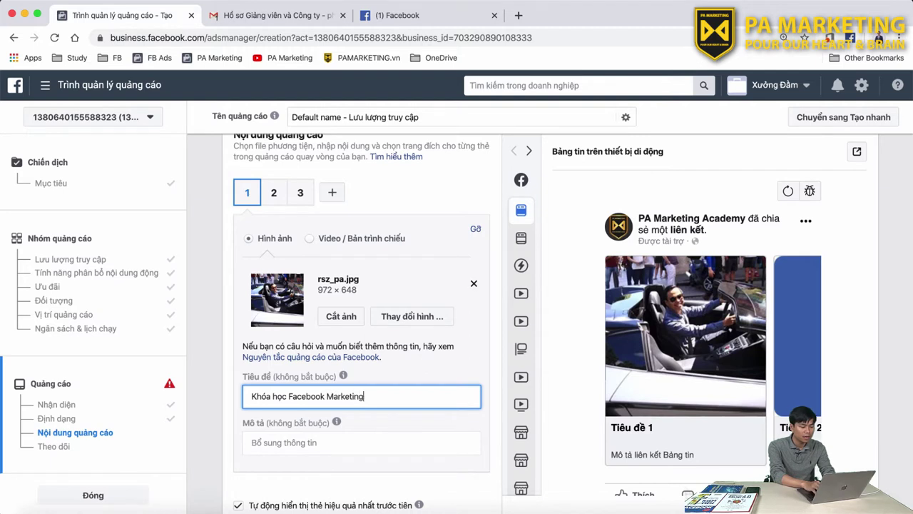
text(Pro 4.0)
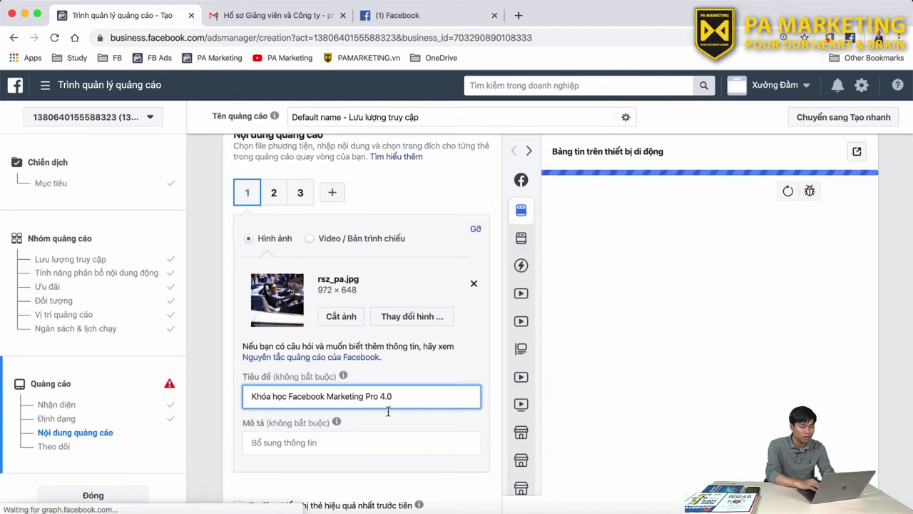
- Set the first carousel card's description to "Học từ chuyên gia hàng đầu Việt Nam"
click(341, 449)
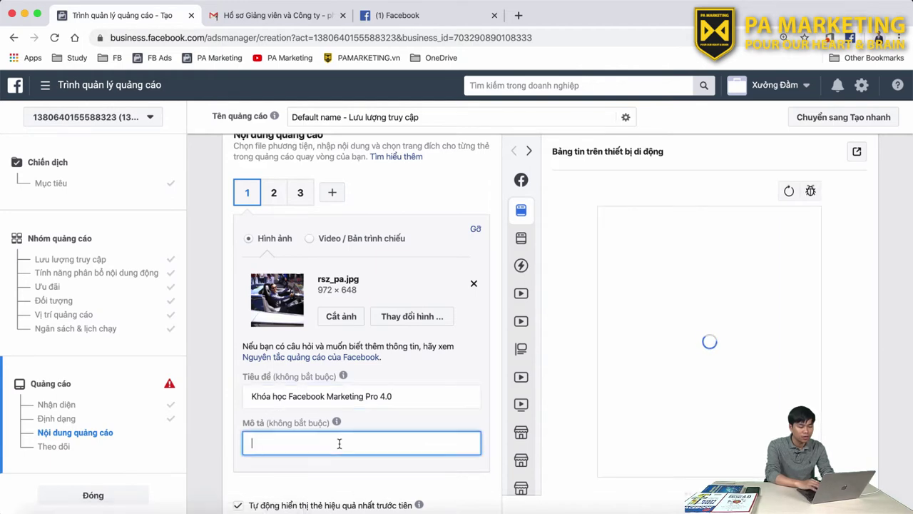
text(Học )
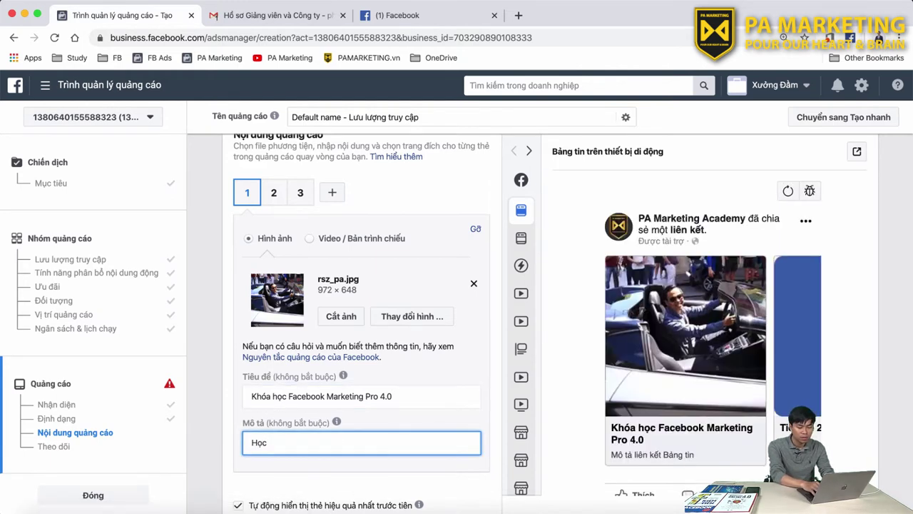
text(tuừ chuyên )
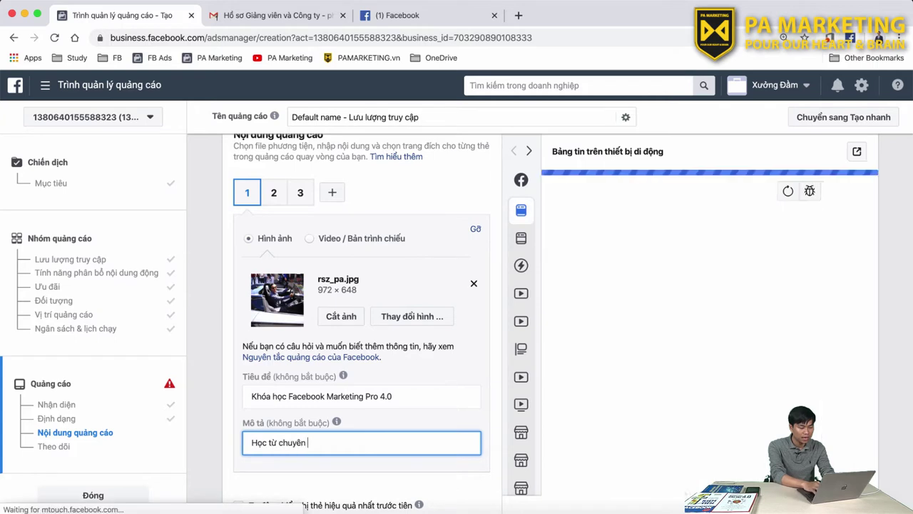
text(gia hang đầu)
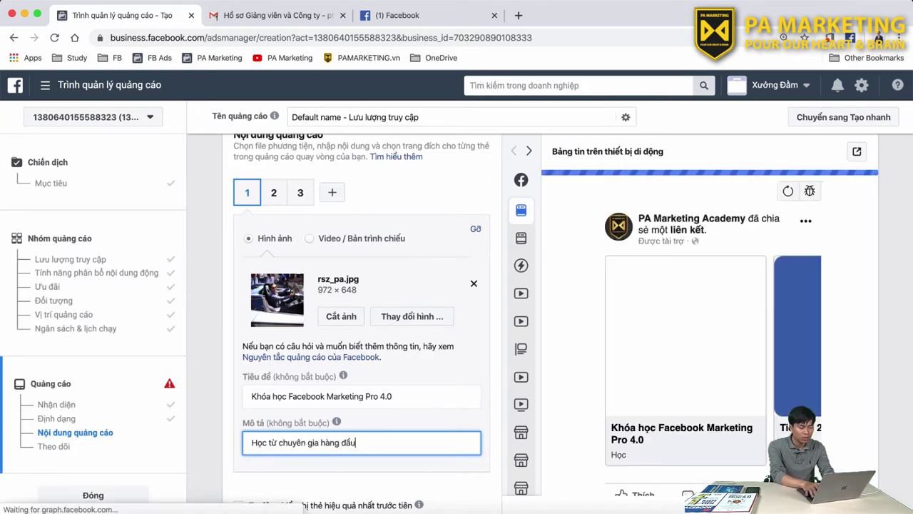
text( Việt Nam)
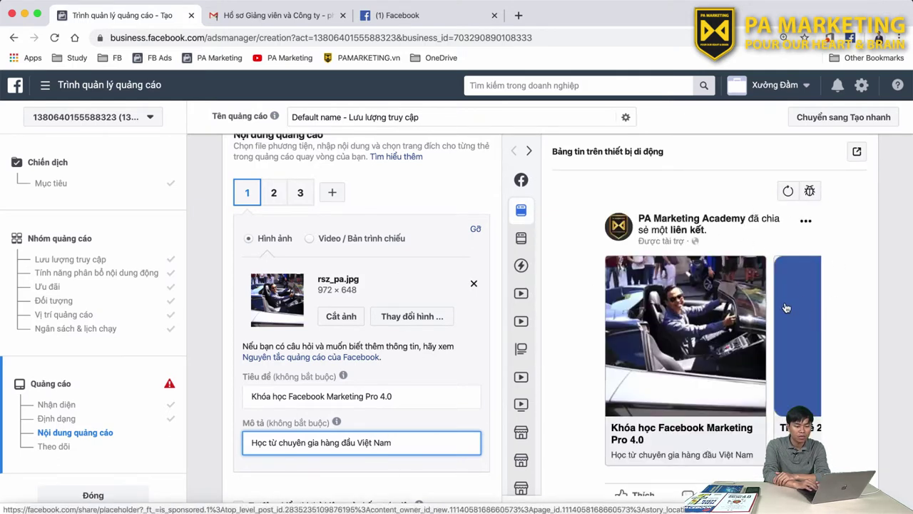
- For the second carousel card, choose the 1280 × 960 photo of the man in the blue shirt from the Page's images
click(272, 201)
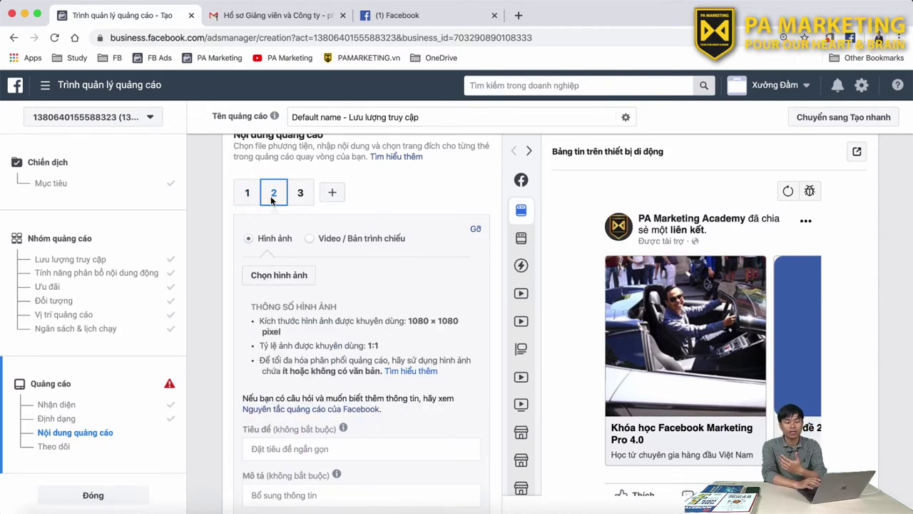
click(297, 274)
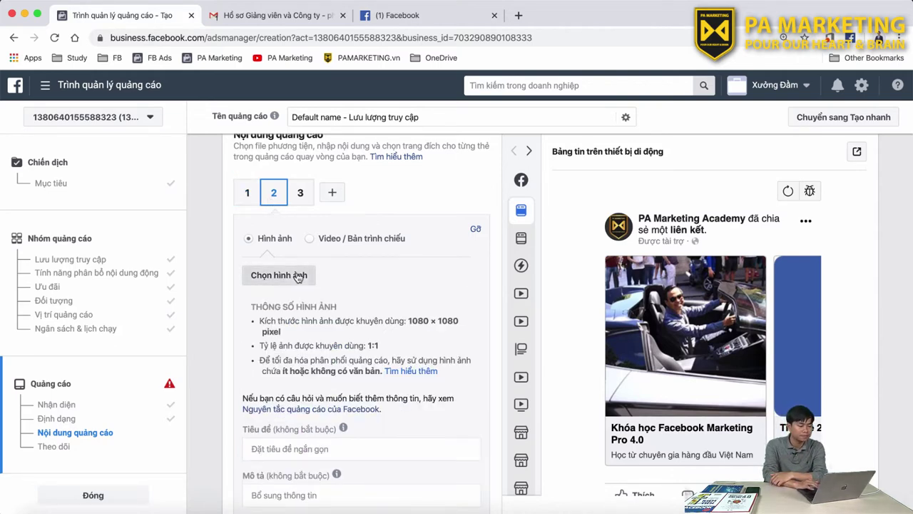
scroll(428, 308, down, 5)
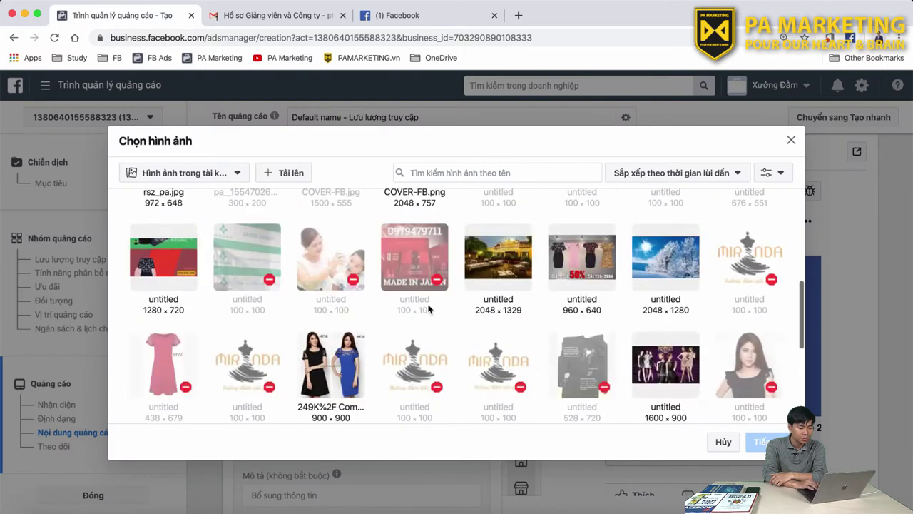
scroll(428, 308, down, 5)
scroll(428, 308, up, 10)
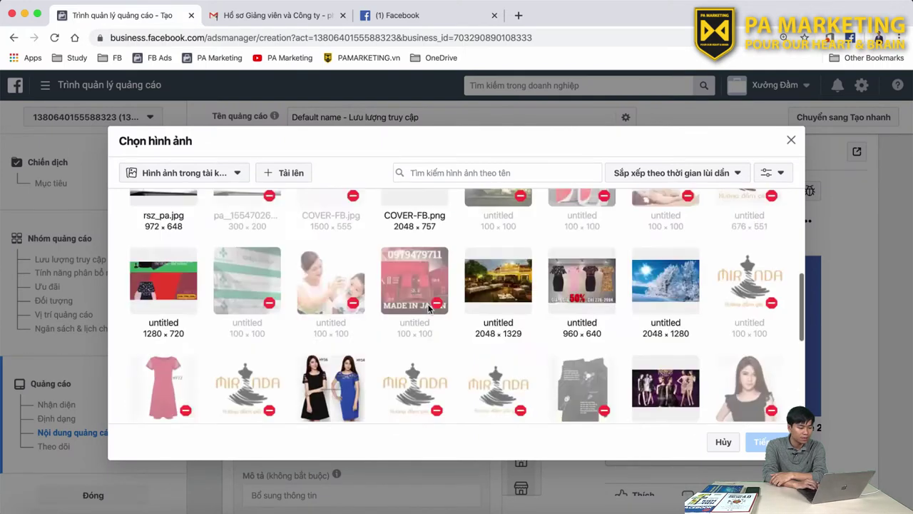
click(221, 172)
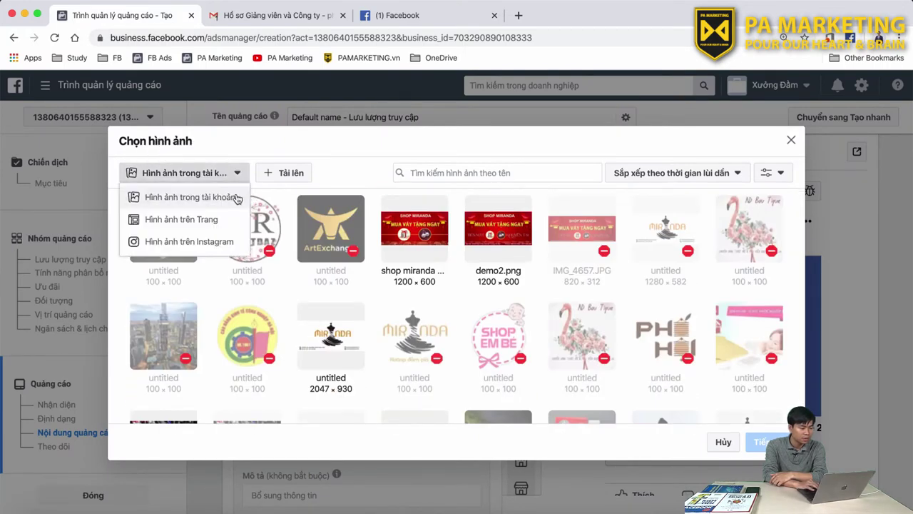
click(227, 223)
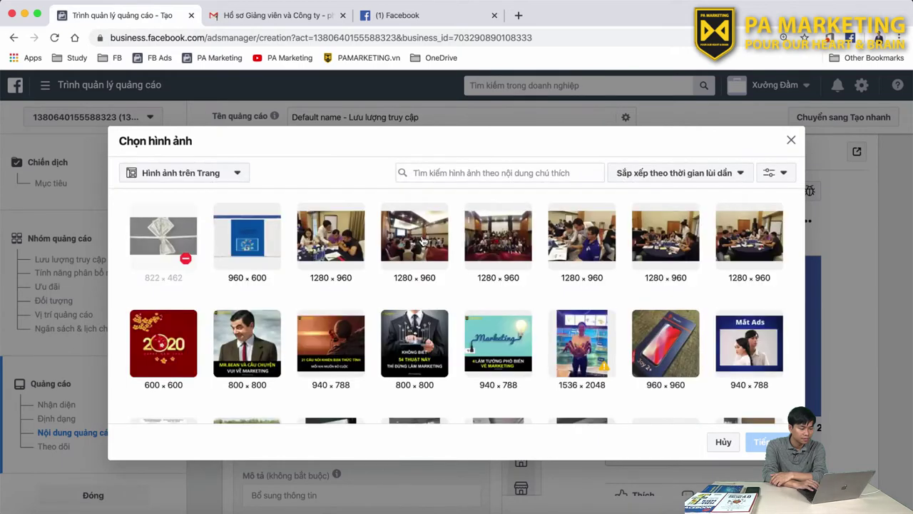
click(579, 240)
click(760, 441)
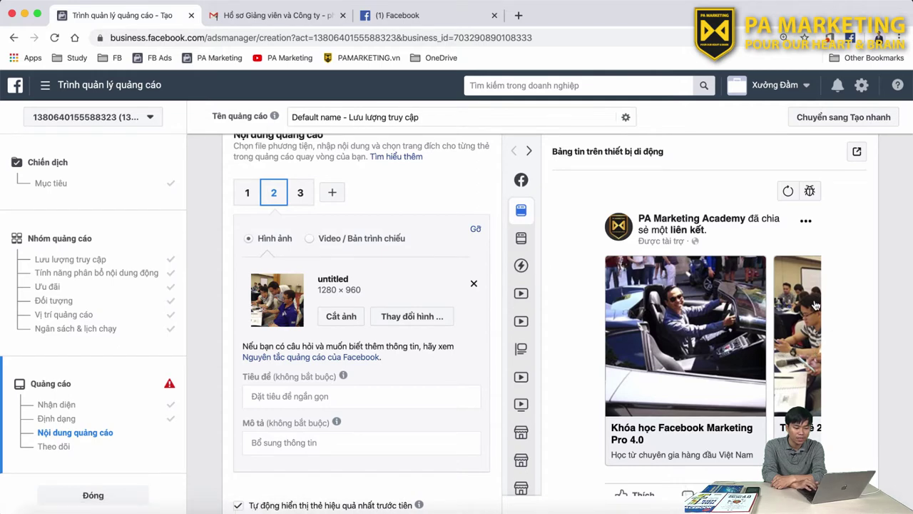
- Set the second carousel card's title to "Mua 1 lần, học trọn đời..."
scroll(815, 306, down, 1)
click(286, 400)
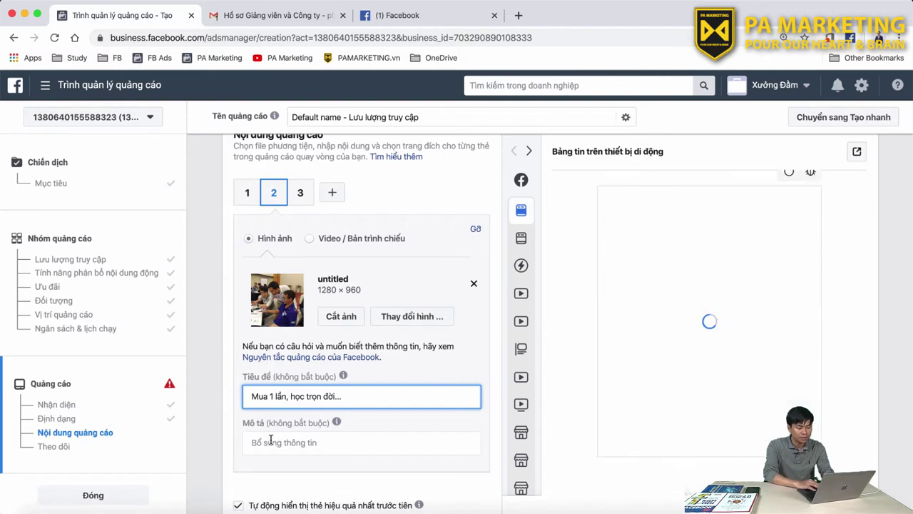
click(270, 439)
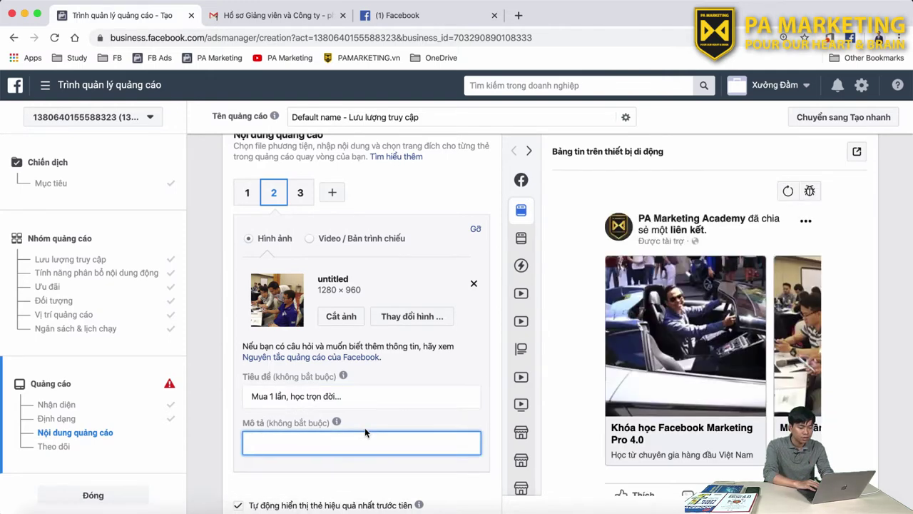
- Turn off the Thêm Trải nghiệm tức thì (Instant Experience) option in the carousel ad's format section
scroll(365, 427, down, 3)
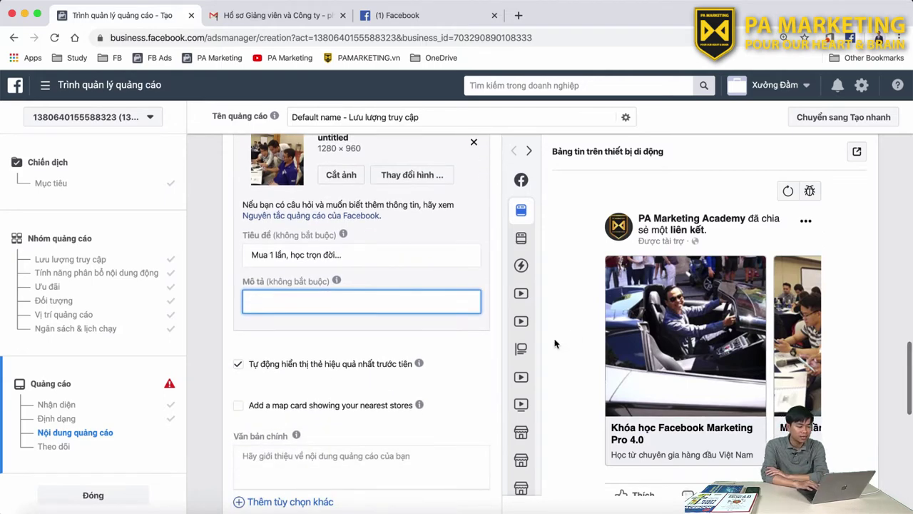
scroll(555, 344, down, 5)
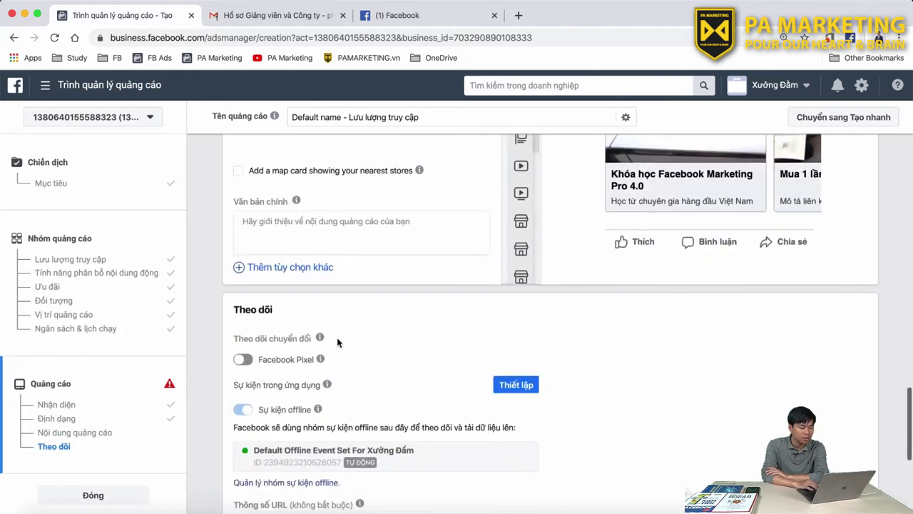
scroll(337, 343, down, 5)
scroll(338, 343, up, 8)
scroll(338, 342, down, 6)
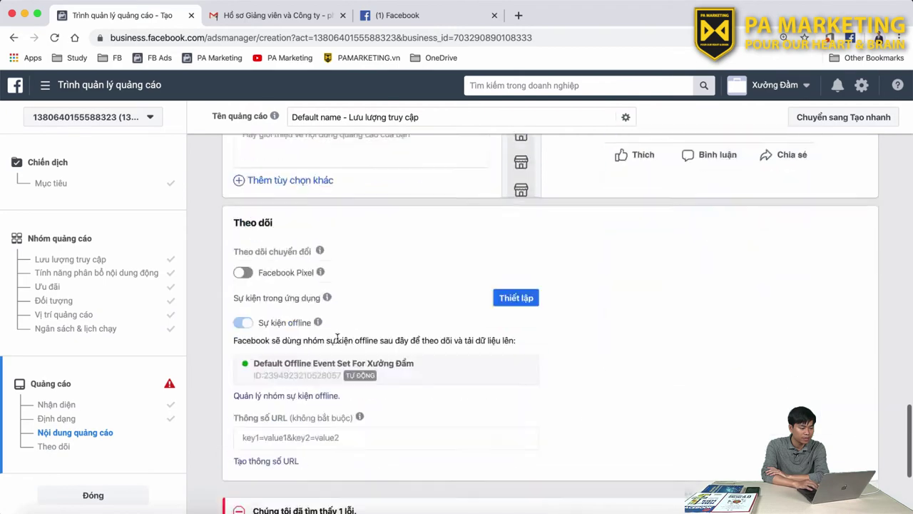
scroll(339, 357, down, 3)
scroll(376, 382, up, 15)
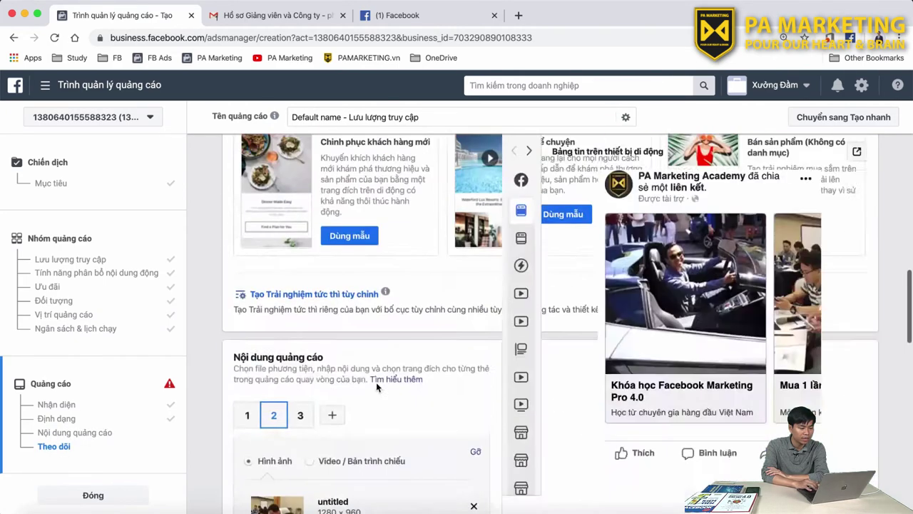
scroll(350, 368, down, 1)
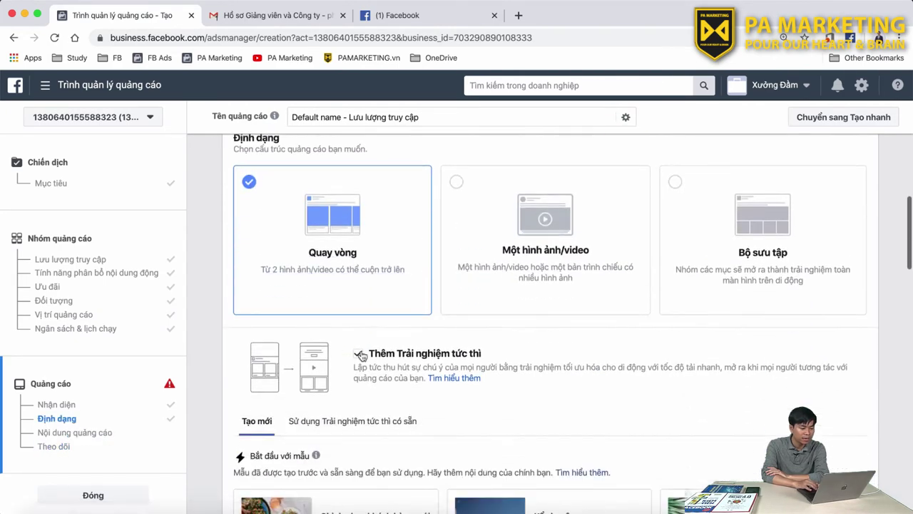
click(357, 352)
scroll(495, 369, up, 3)
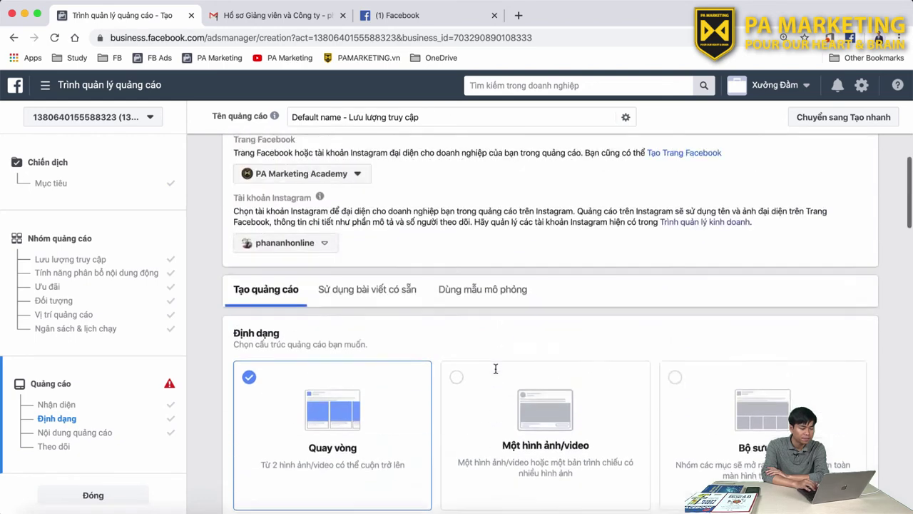
scroll(495, 369, down, 6)
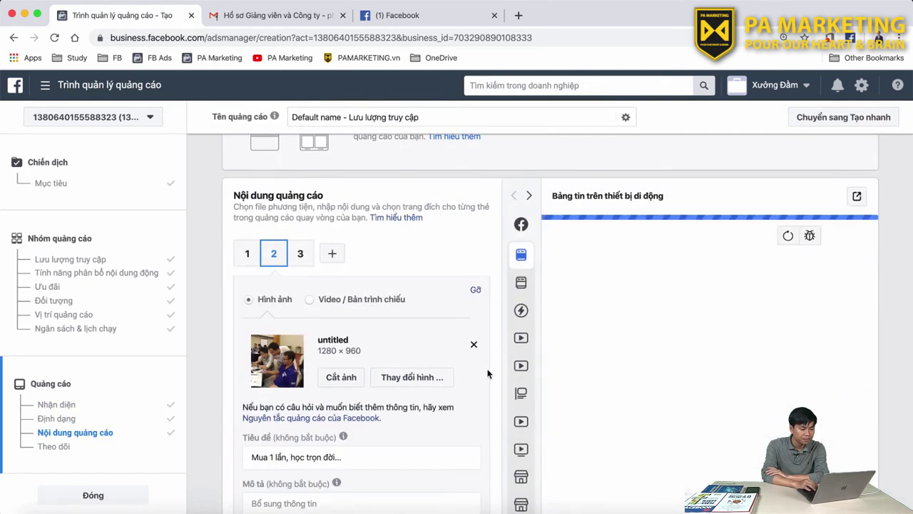
scroll(421, 369, down, 4)
scroll(420, 371, down, 2)
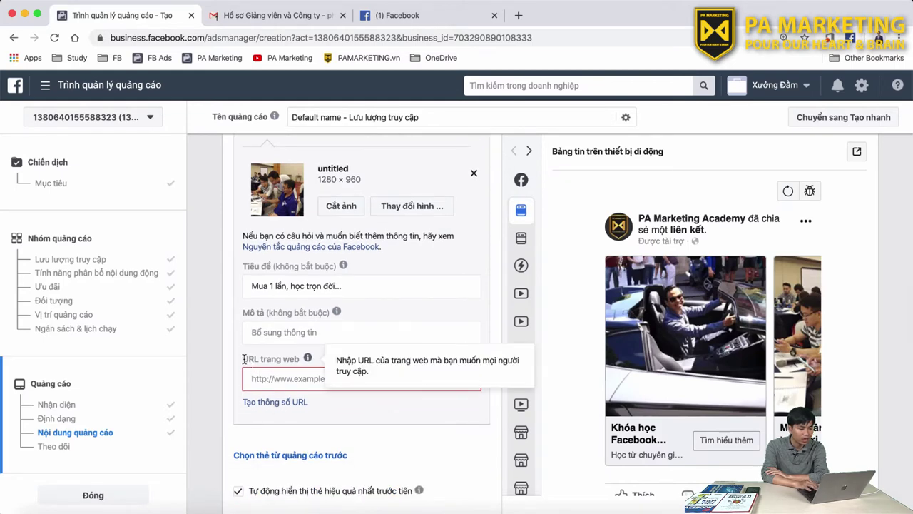
click(301, 380)
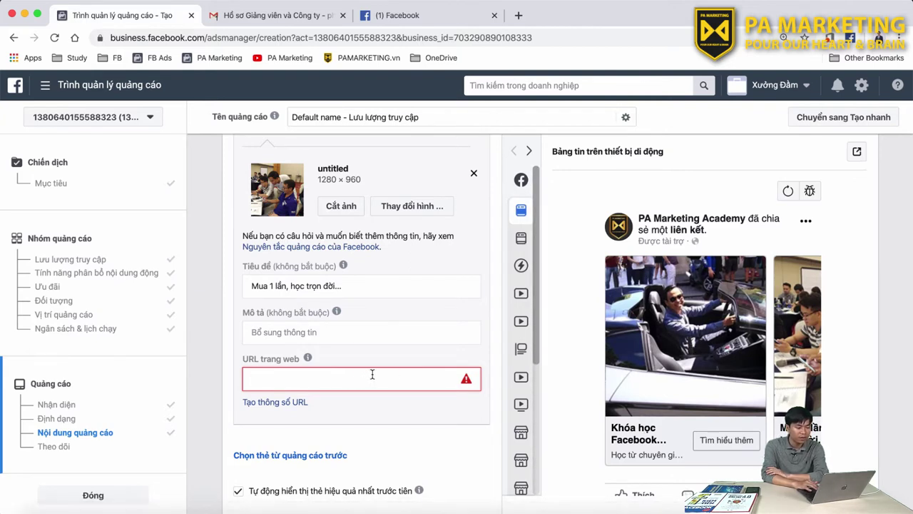
text(http://www.pamarketing.vn)
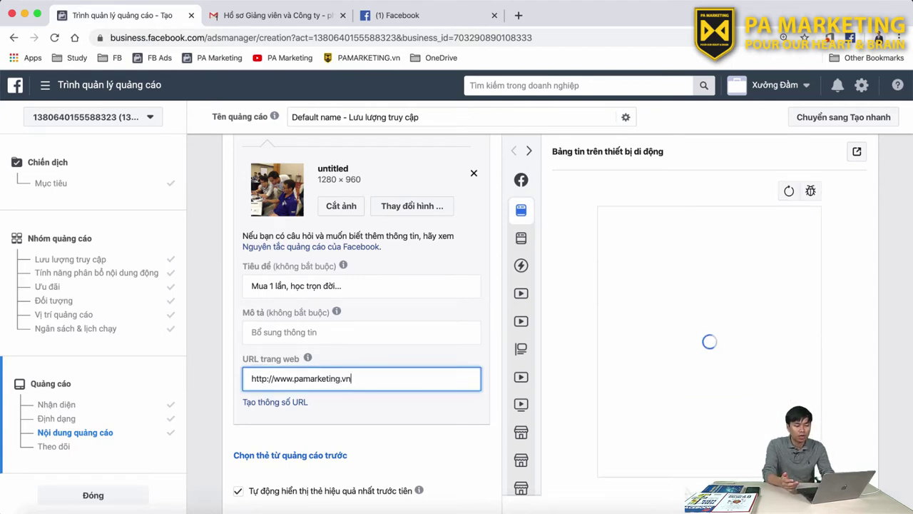
- Search Google for "facebook marketing toàn diện pamarketing.vn" and copy the link address of the "Khóa học Facebook Marketing Toàn diện - PA MARKETING" result
click(519, 16)
text(facebook ma)
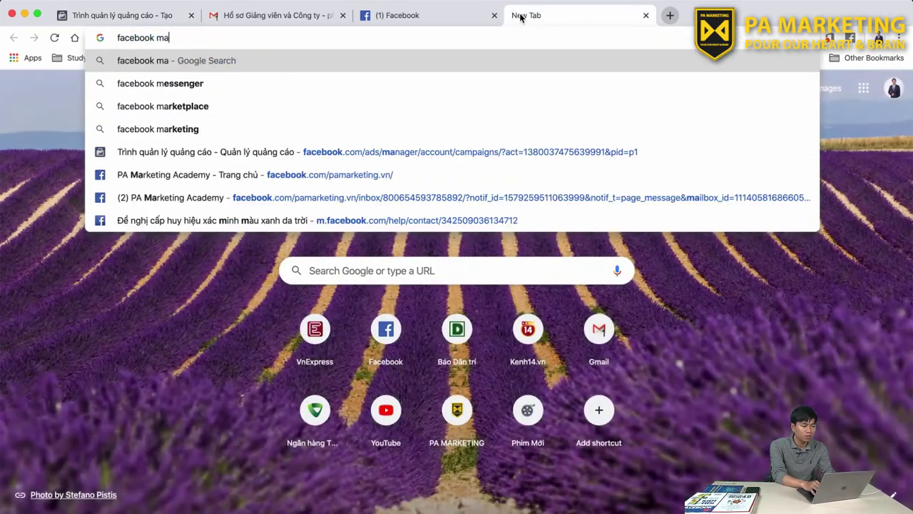
text(rketing toàn diện )
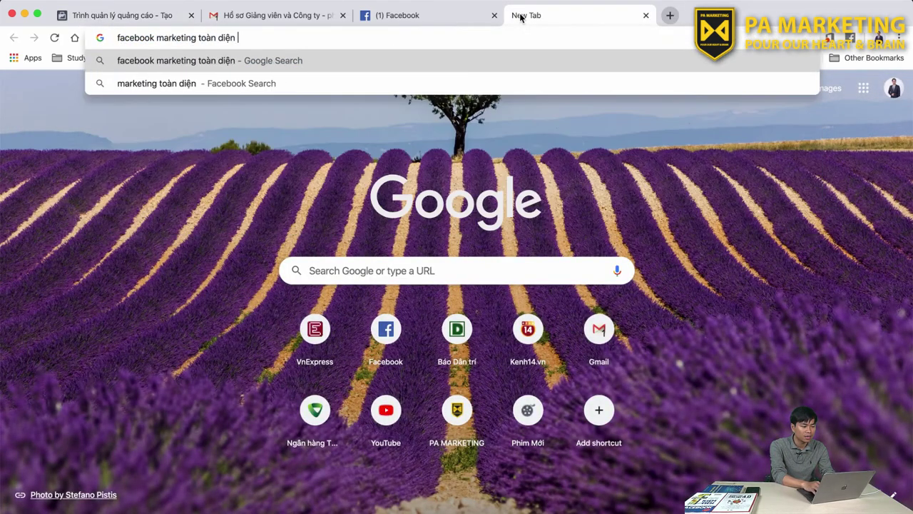
text(pamarketing.vn)
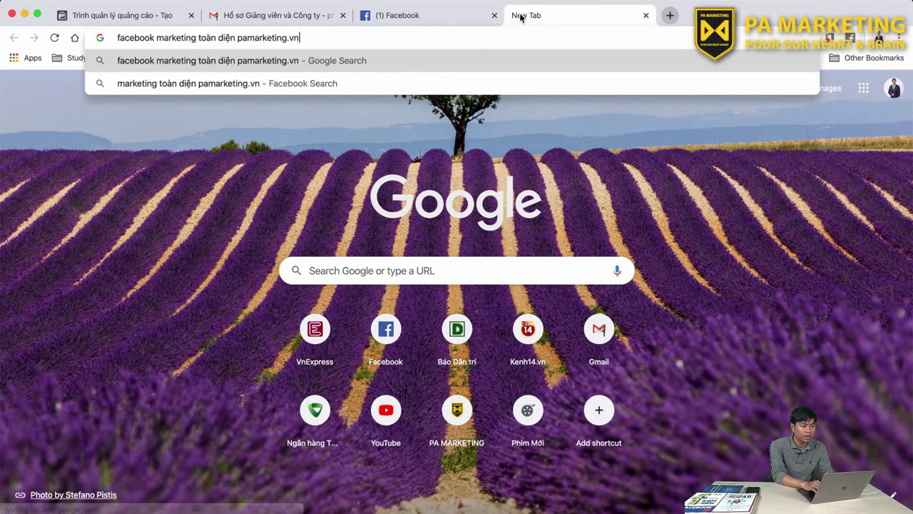
key(Return)
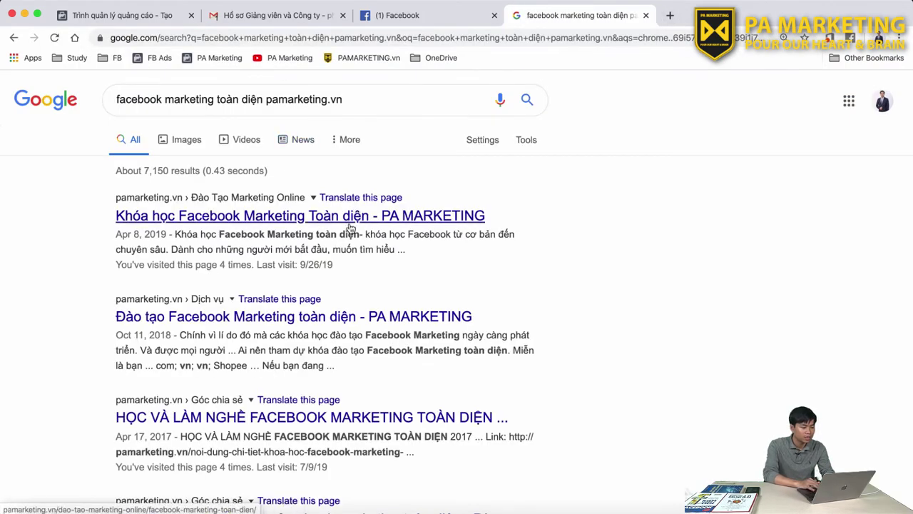
click(349, 224)
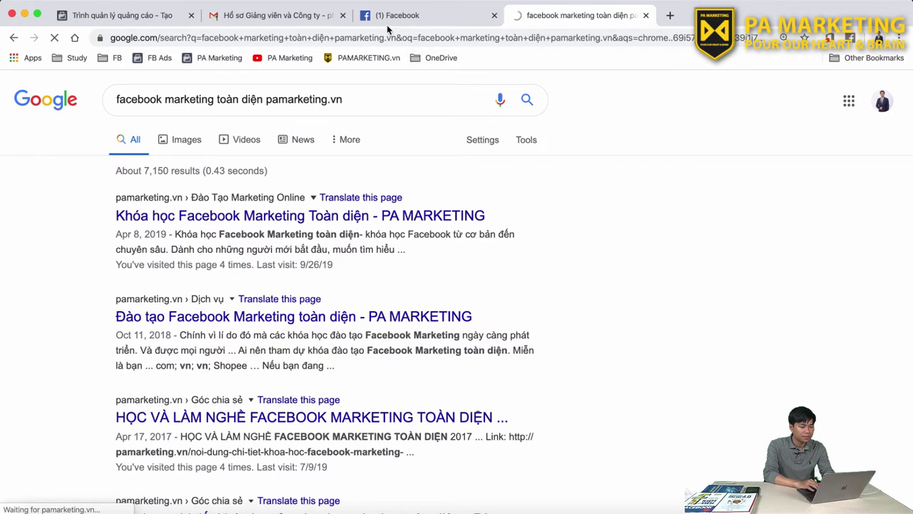
right_click(353, 218)
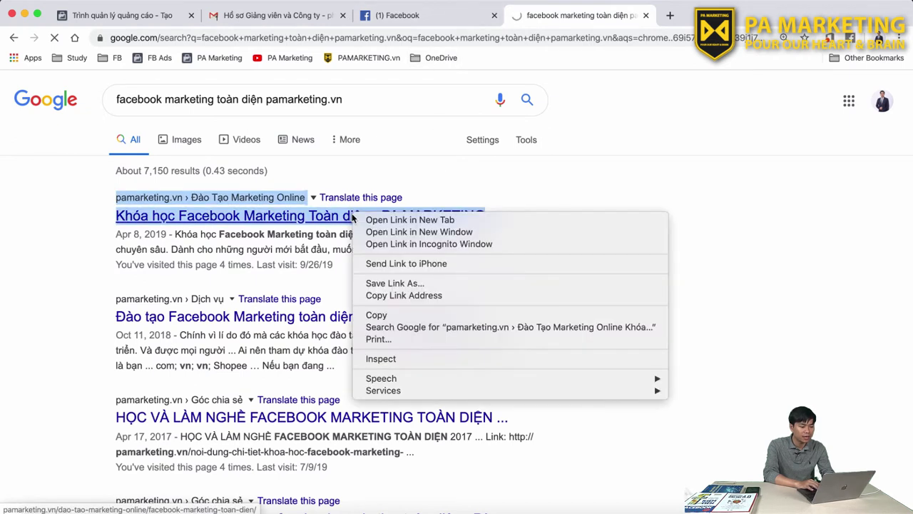
click(438, 294)
click(428, 15)
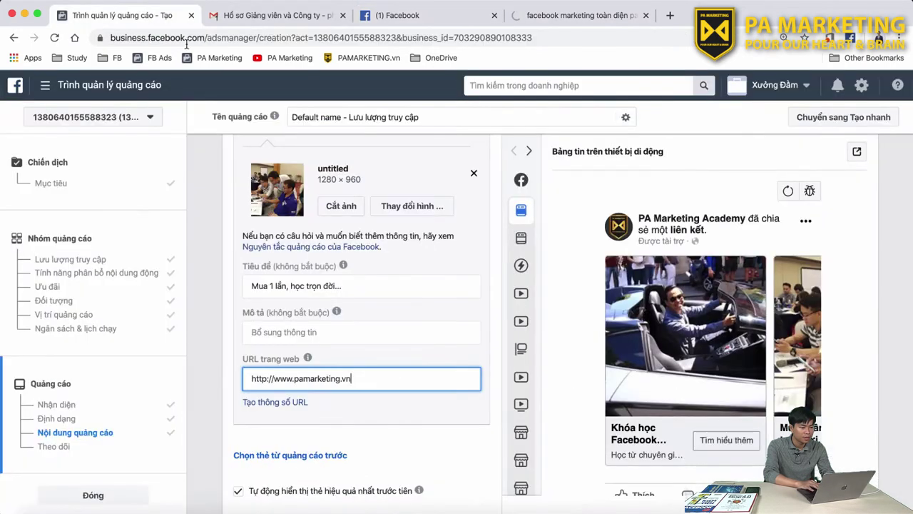
click(153, 15)
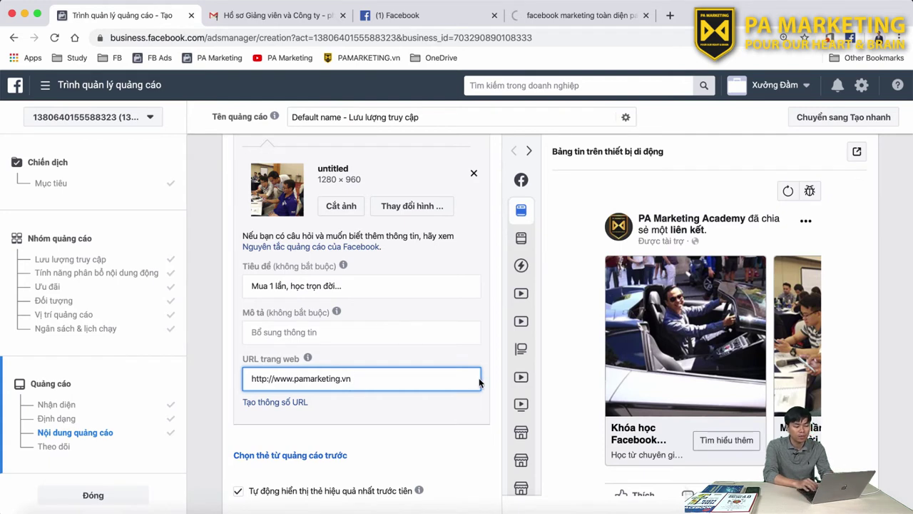
key(super+a)
key(super+v)
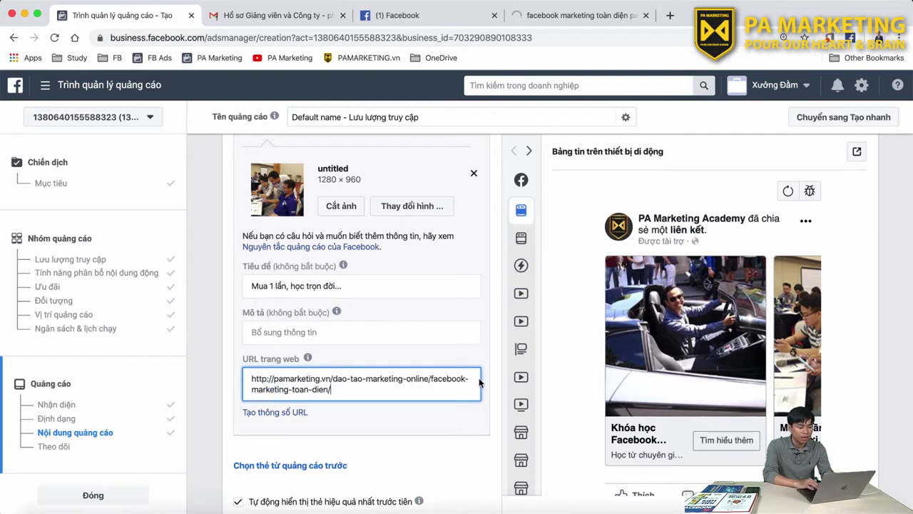
click(443, 431)
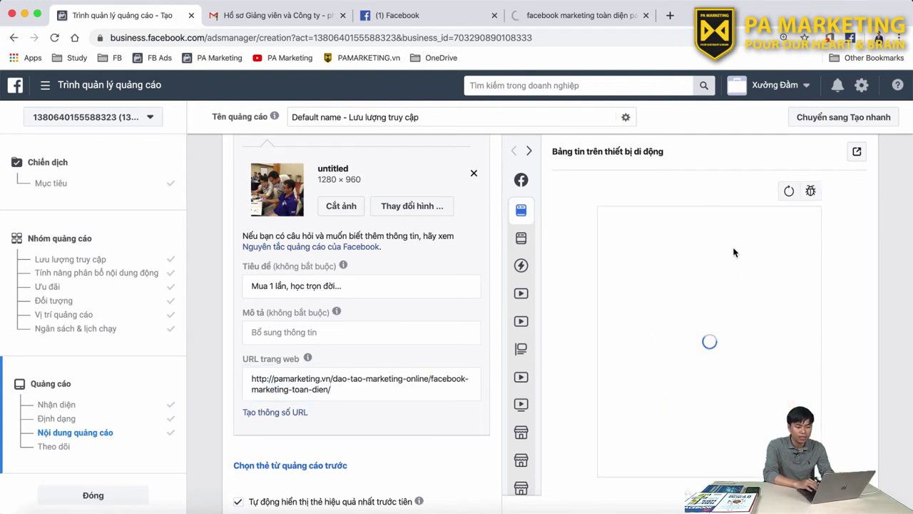
scroll(668, 248, down, 3)
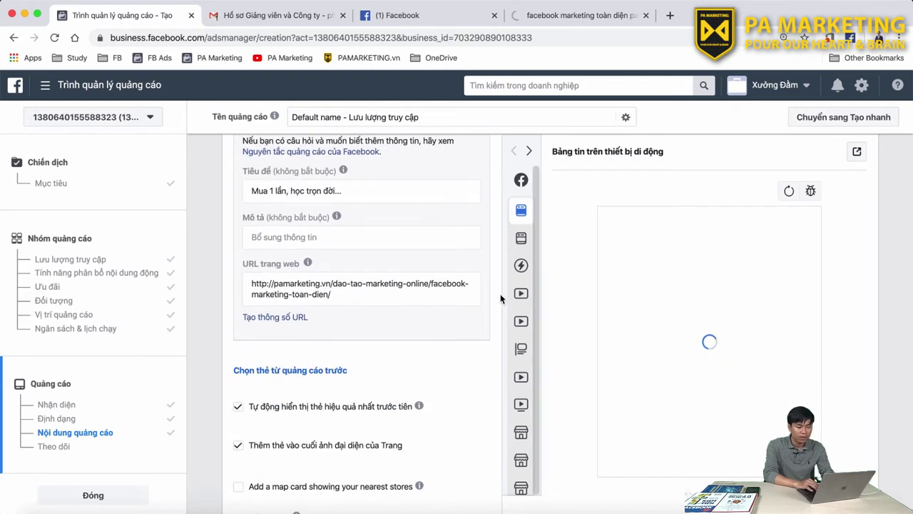
- Review the carousel ad's identity, format and second card settings, including its website URL
scroll(500, 297, up, 10)
scroll(500, 298, up, 5)
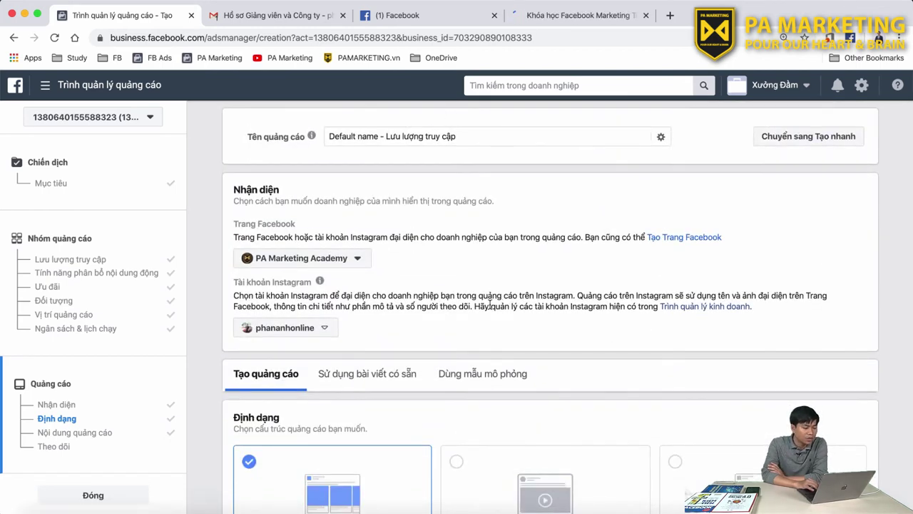
scroll(490, 306, down, 12)
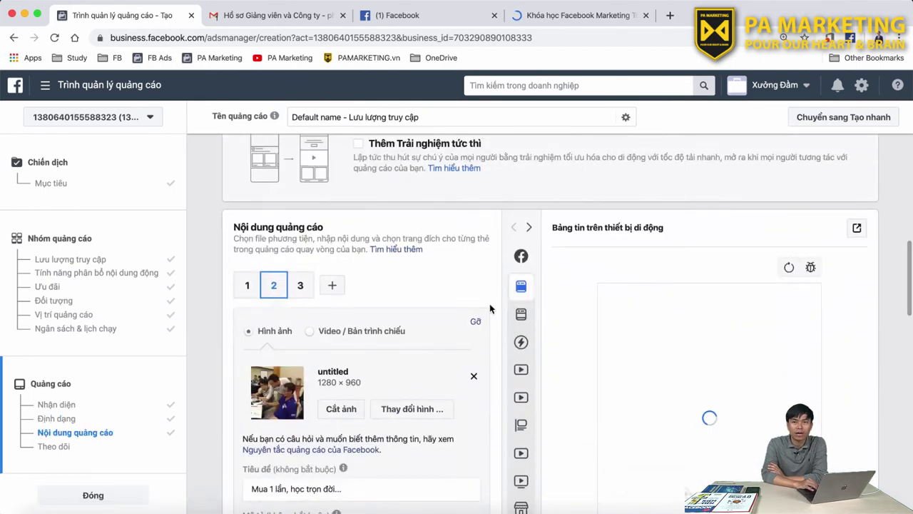
scroll(489, 308, up, 1)
scroll(357, 326, down, 6)
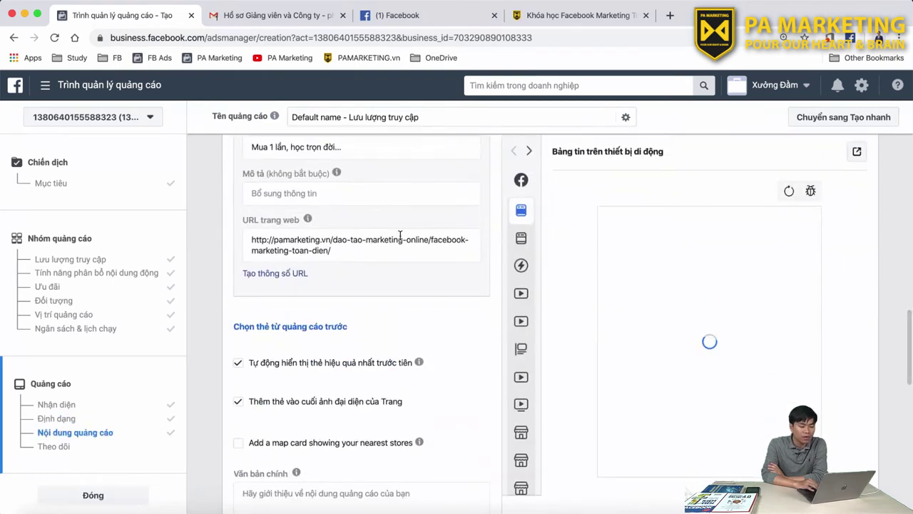
scroll(401, 235, up, 1)
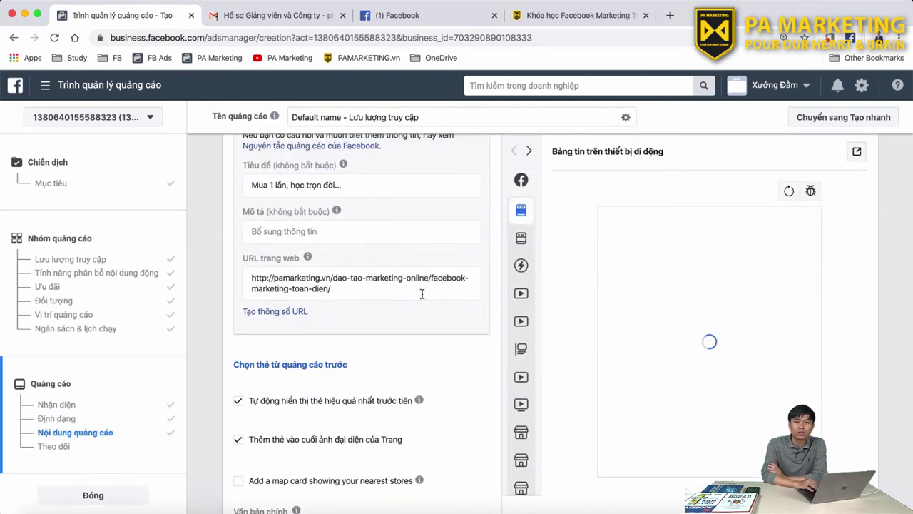
scroll(429, 266, up, 5)
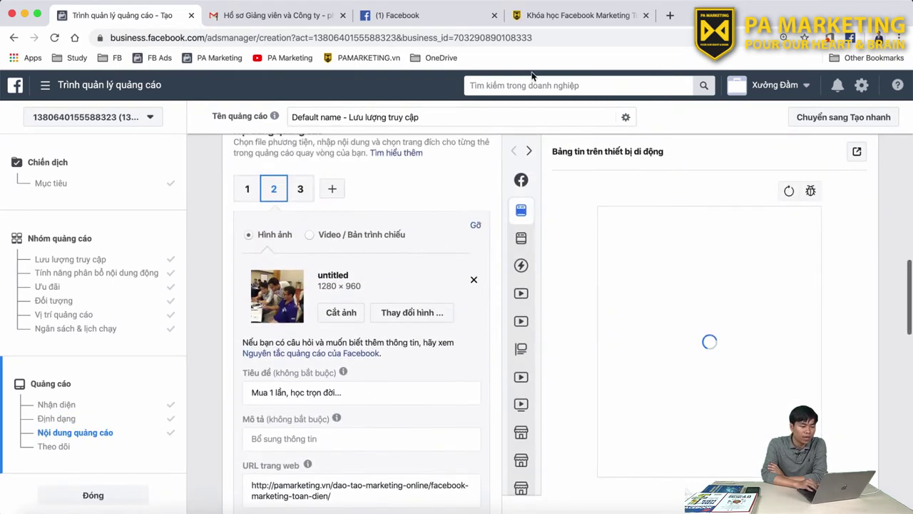
- Switch to the pamarketing.vn Facebook Marketing Toàn diện course page and look through its landing page content
click(553, 15)
scroll(413, 347, down, 10)
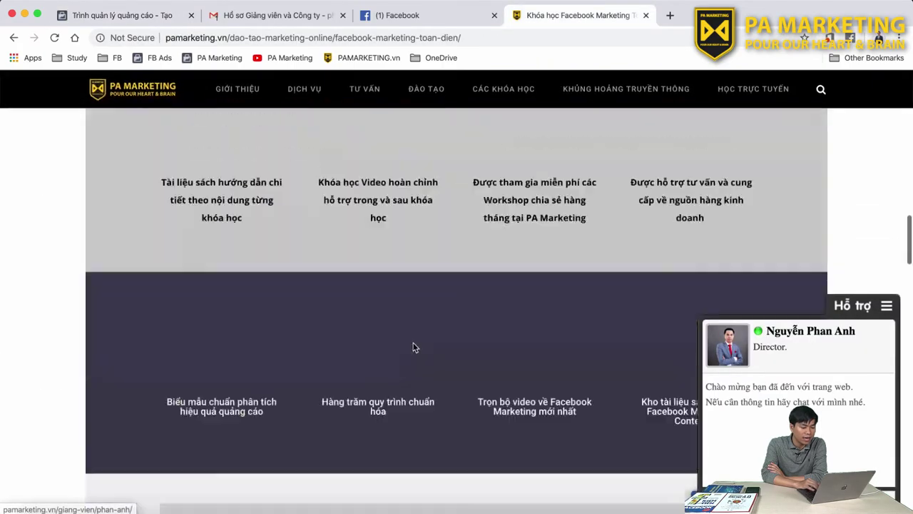
scroll(412, 348, down, 10)
scroll(414, 348, up, 5)
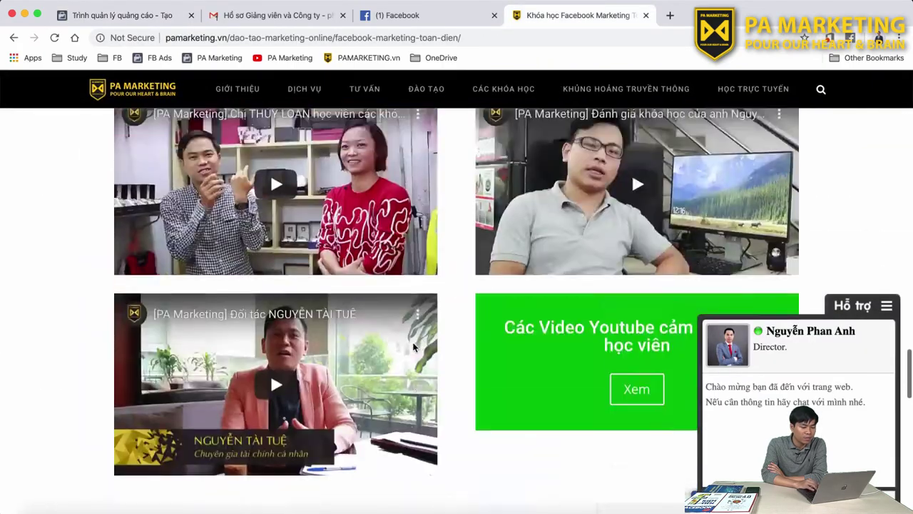
scroll(414, 347, down, 5)
scroll(412, 347, down, 10)
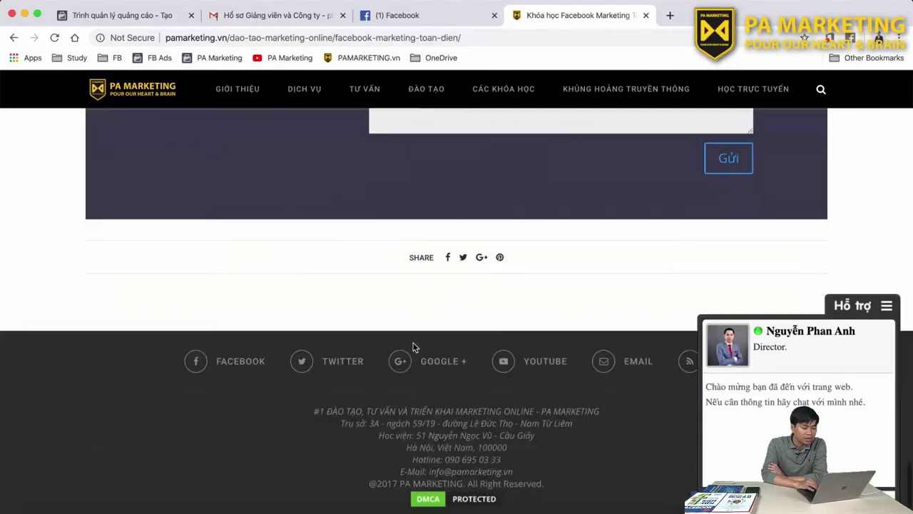
scroll(414, 347, up, 20)
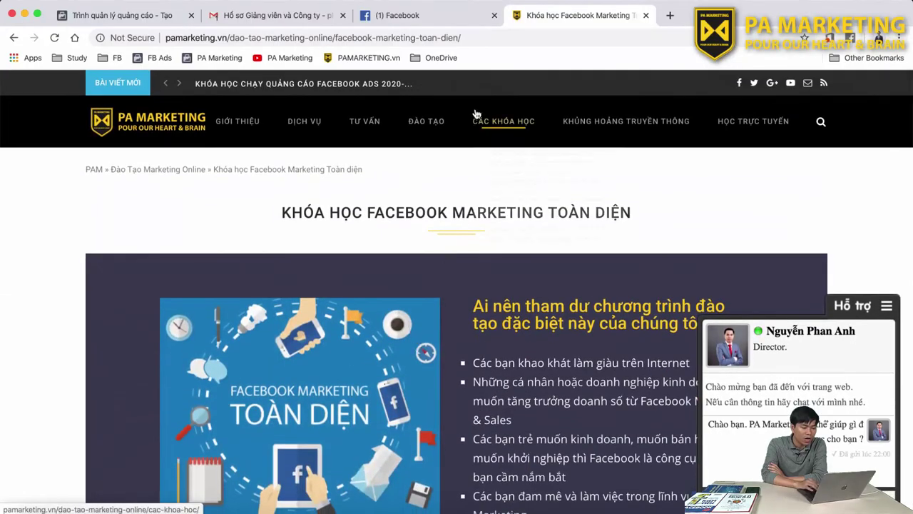
scroll(391, 178, down, 5)
scroll(390, 178, up, 5)
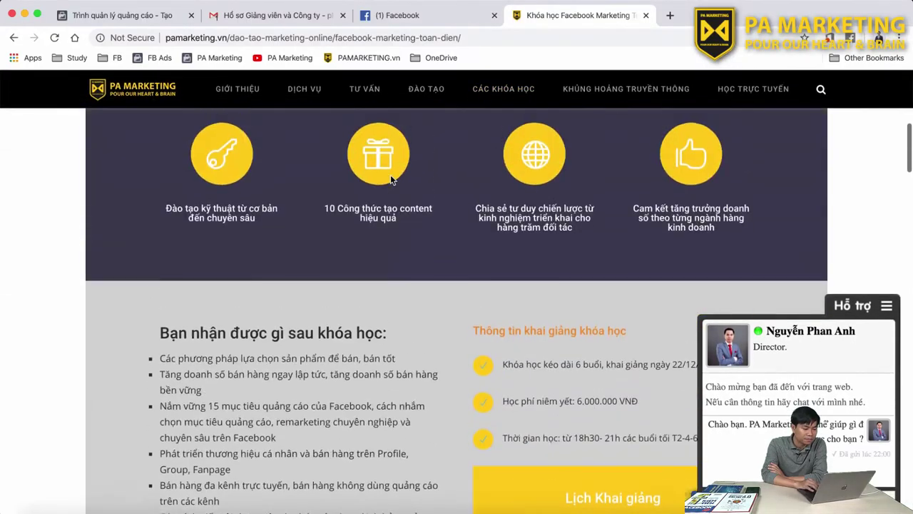
- Return to Ads Manager from the other open pages and check the carousel ad's mobile feed preview
click(411, 15)
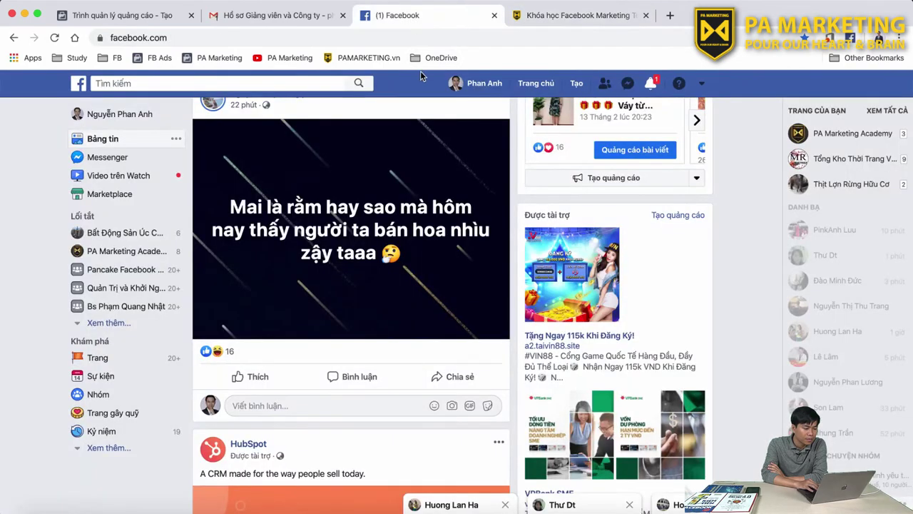
click(284, 15)
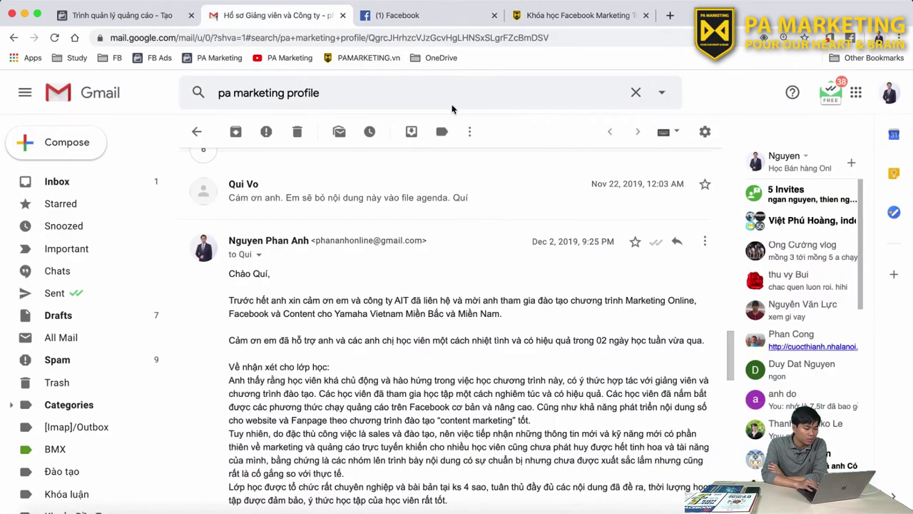
click(570, 16)
click(459, 17)
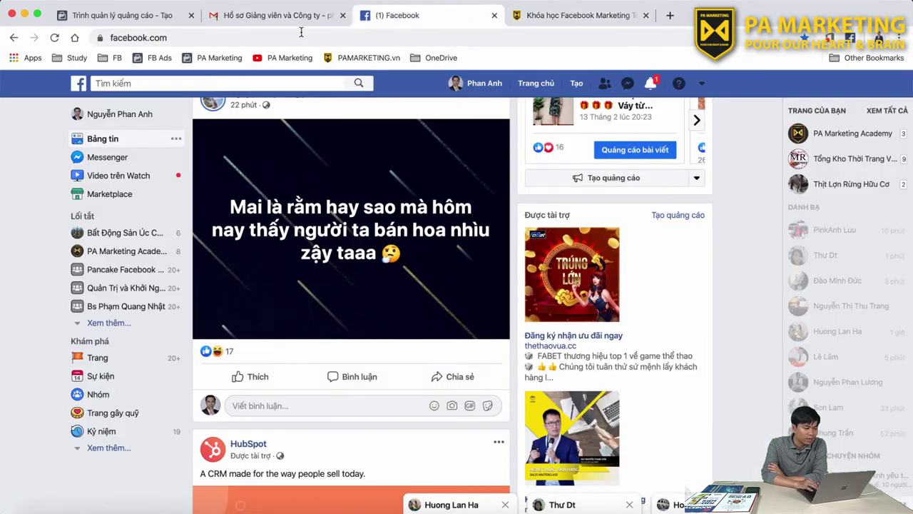
click(150, 15)
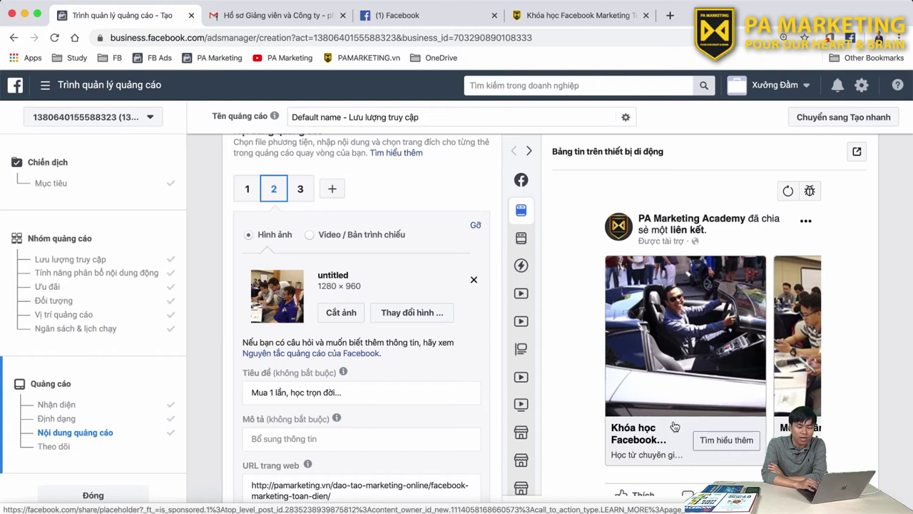
scroll(674, 426, down, 2)
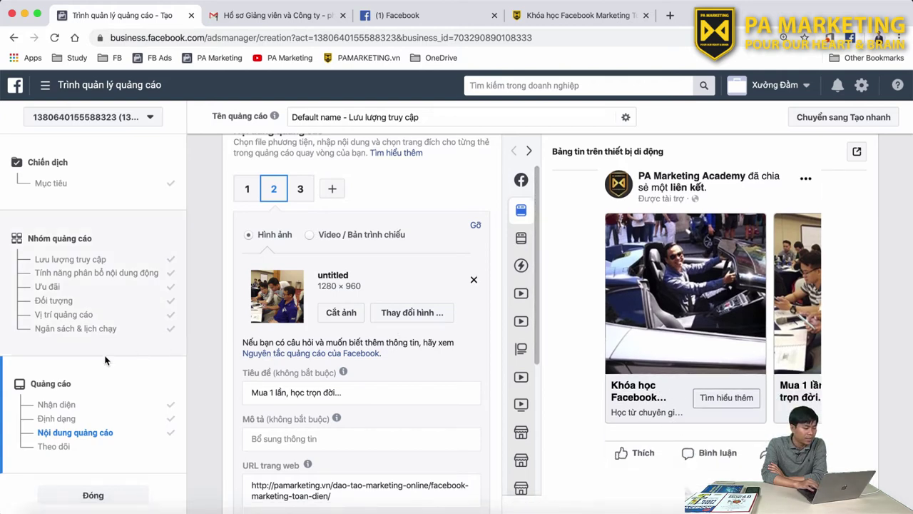
- Turn on Tính năng phân bổ nội dung động (dynamic creative) for the ad set and accept the confirmation
click(92, 274)
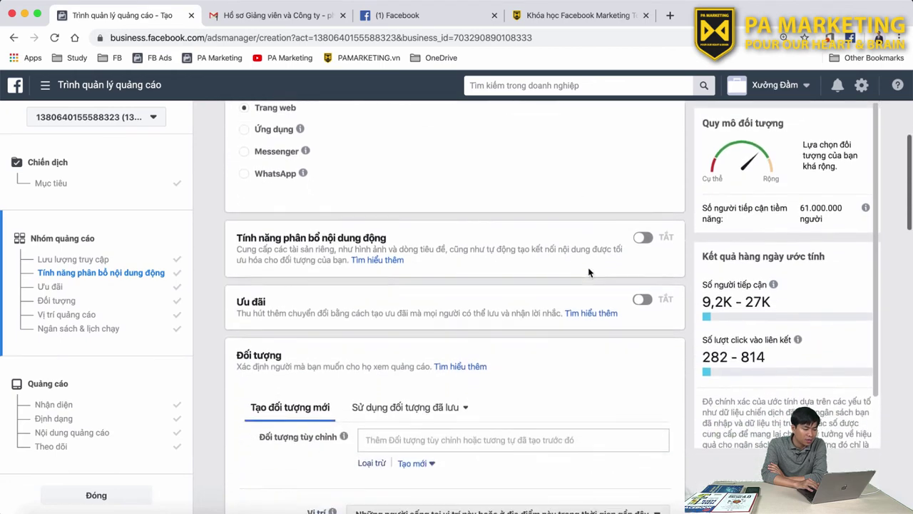
click(644, 163)
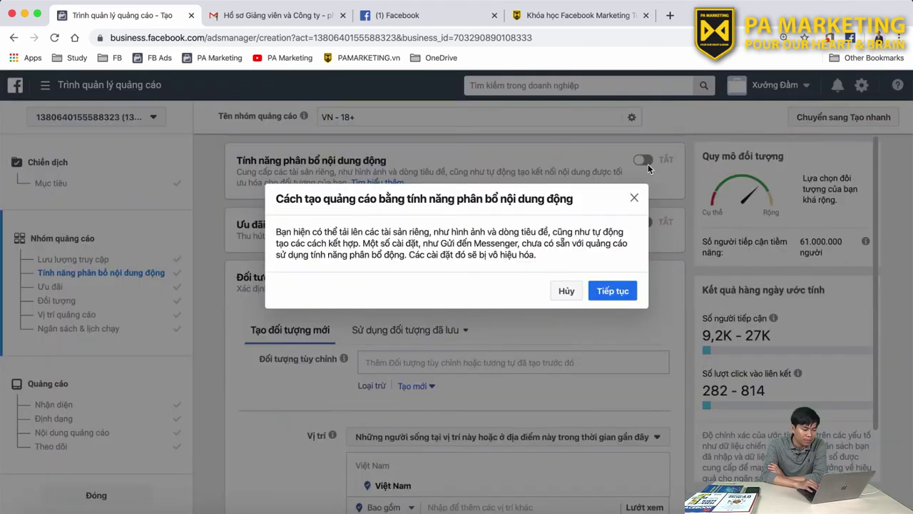
click(622, 295)
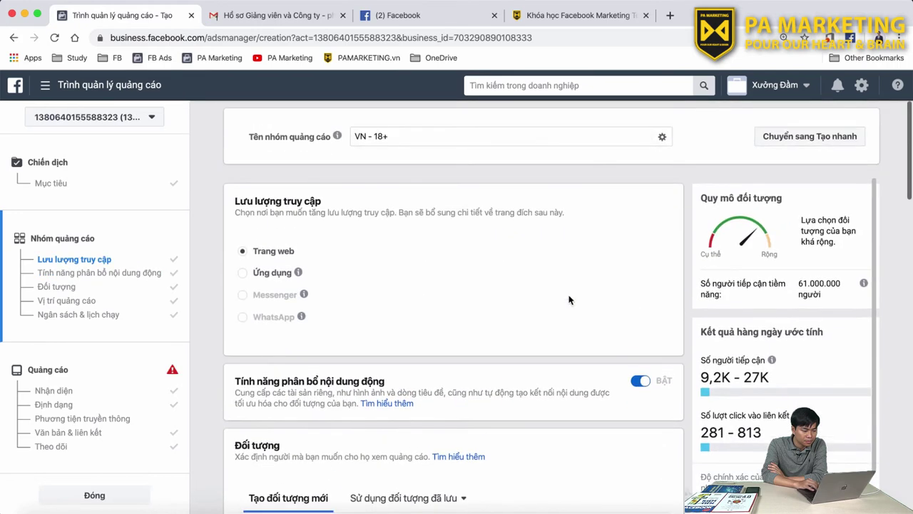
- Examine the ad's dynamic creative setup, including its media, text and link fields
scroll(569, 300, down, 5)
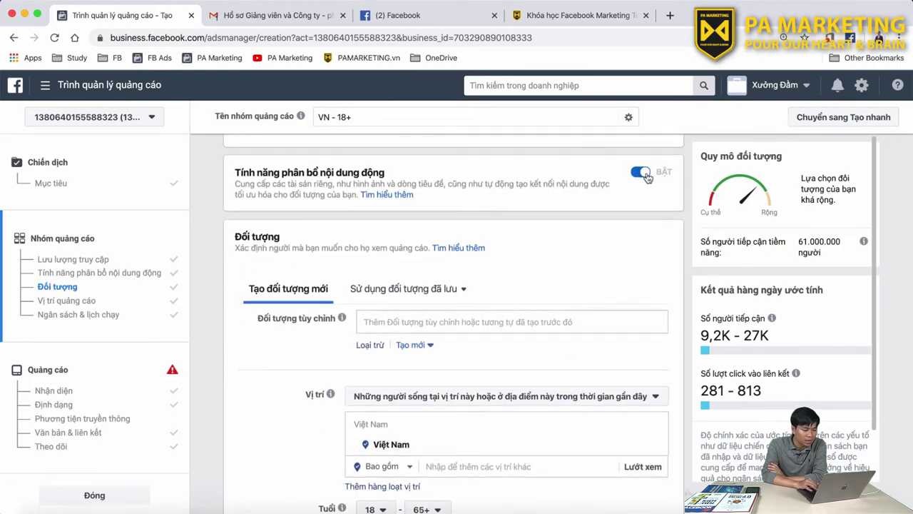
click(175, 375)
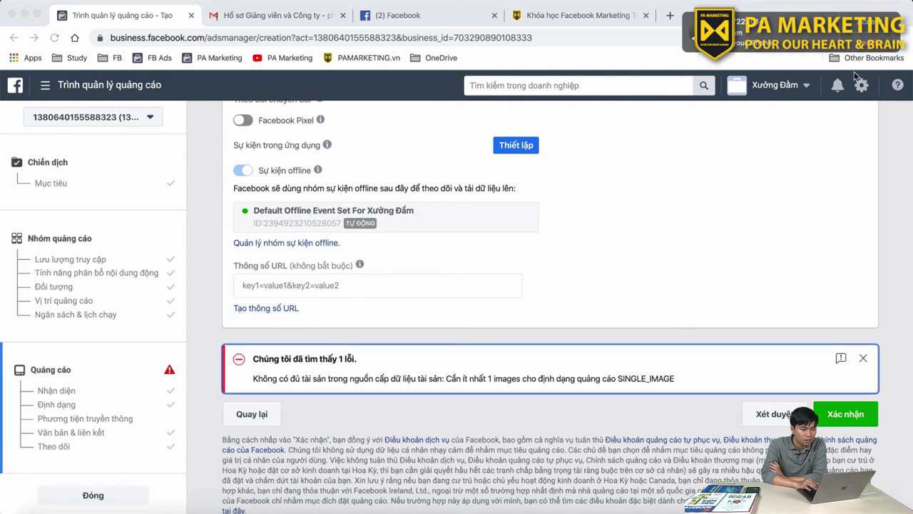
scroll(648, 189, up, 5)
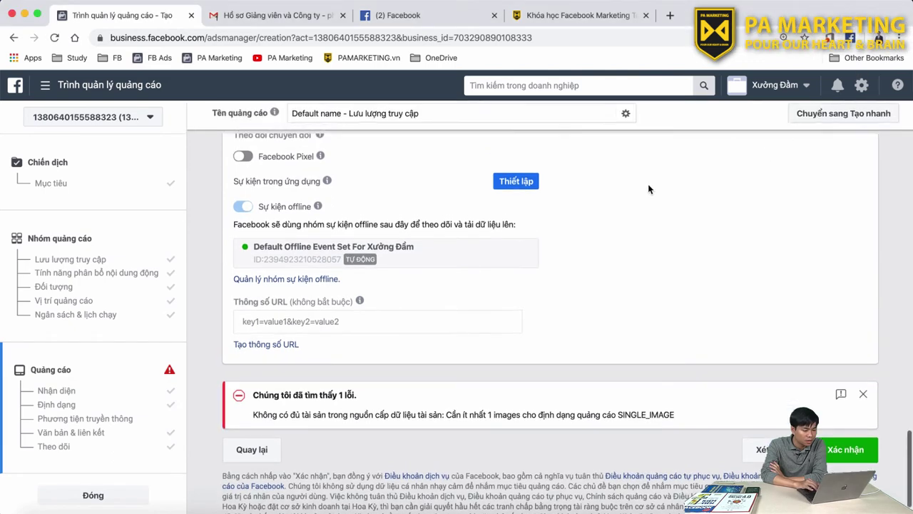
scroll(376, 367, up, 8)
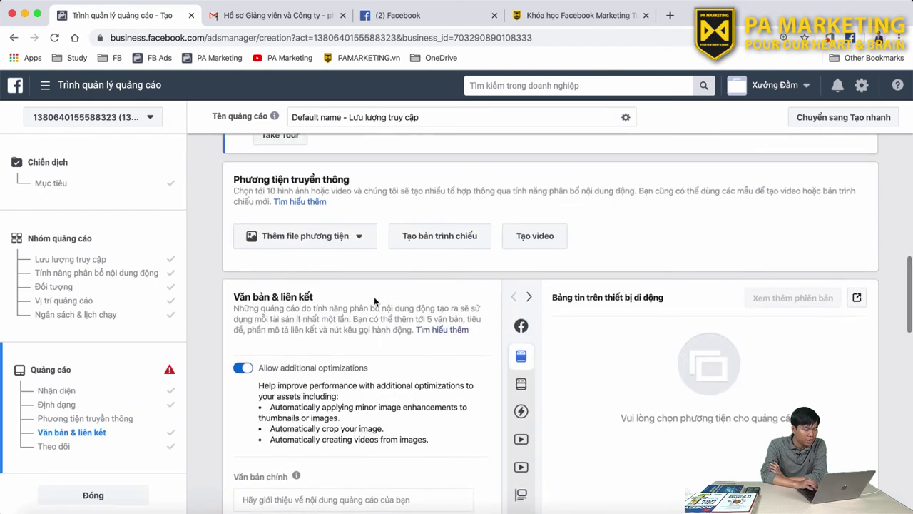
scroll(388, 305, down, 4)
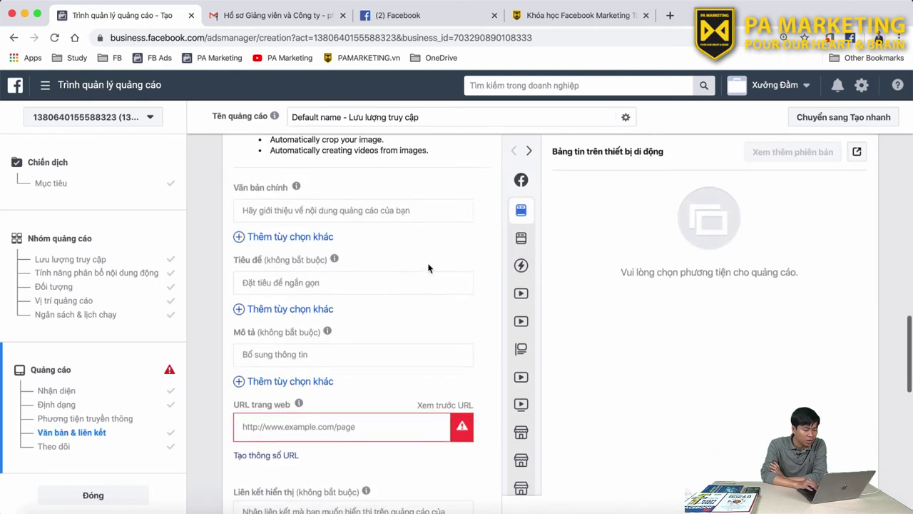
scroll(418, 307, up, 3)
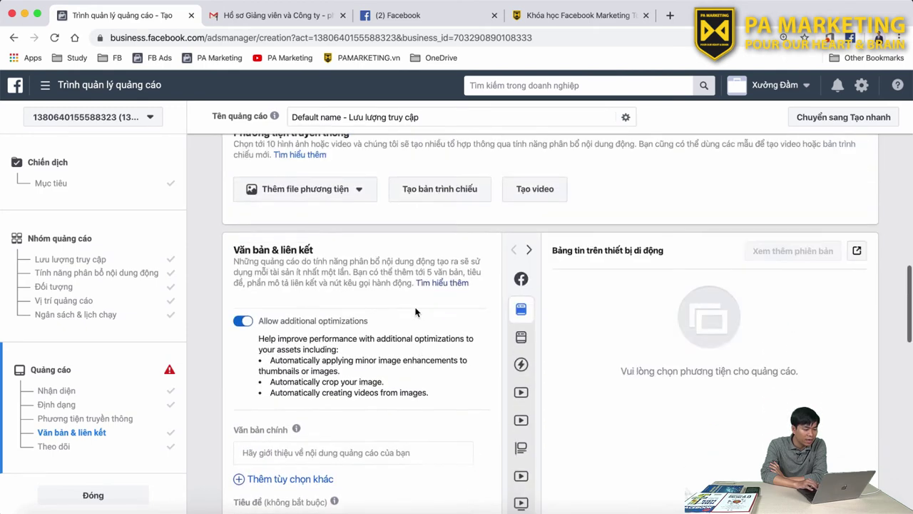
- Turn Tính năng phân bổ nội dung động (dynamic creative) back off for the ad set and accept the confirmation
click(114, 271)
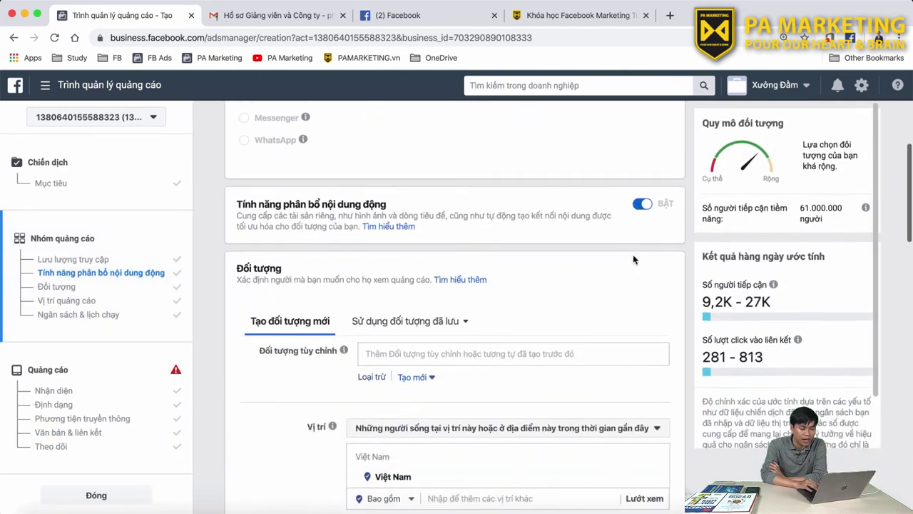
click(646, 160)
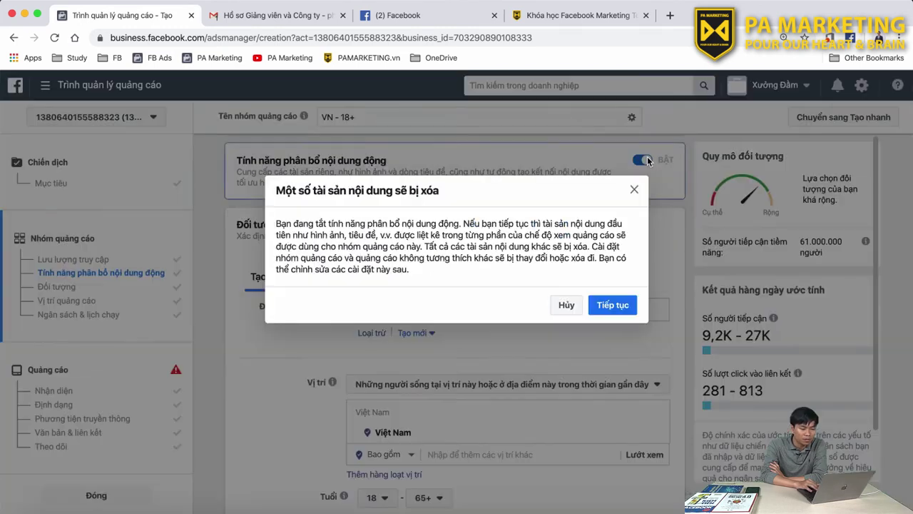
click(622, 305)
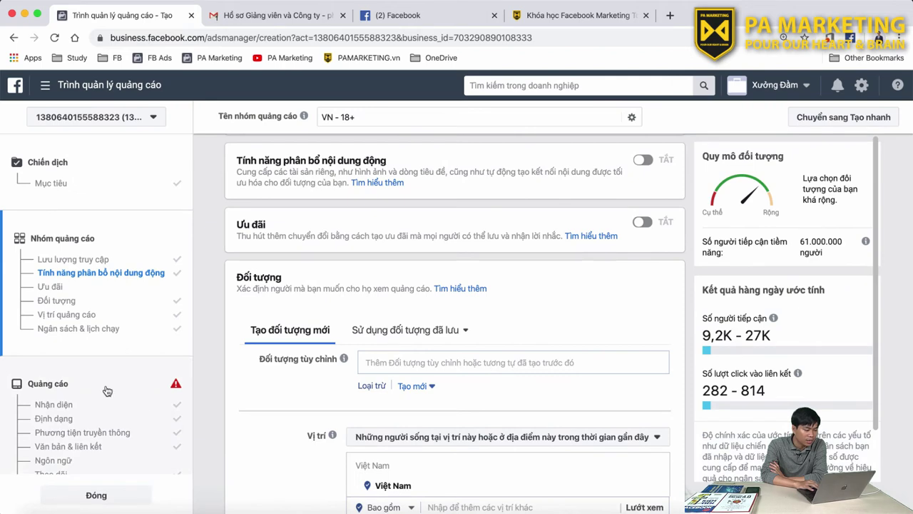
- Return to the ad level and set the ad format to Quay vòng (carousel)
click(56, 405)
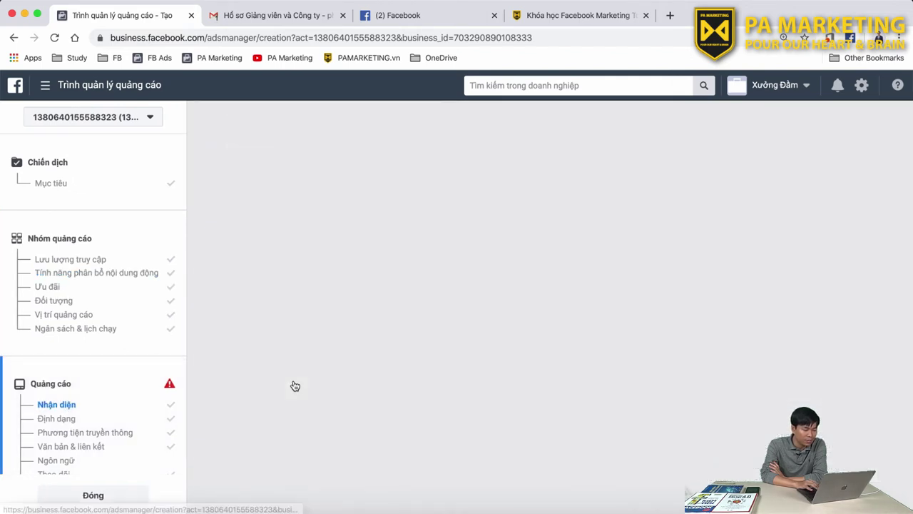
scroll(364, 351, down, 5)
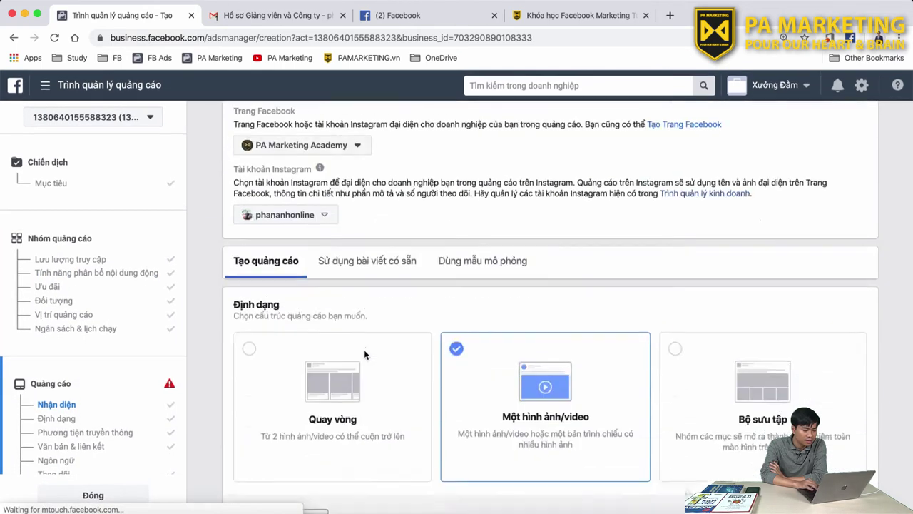
click(345, 263)
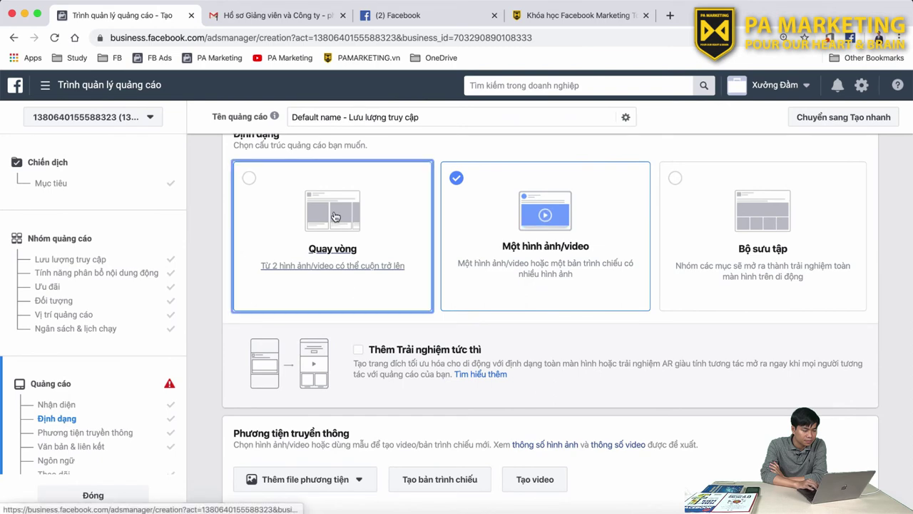
scroll(357, 260, down, 3)
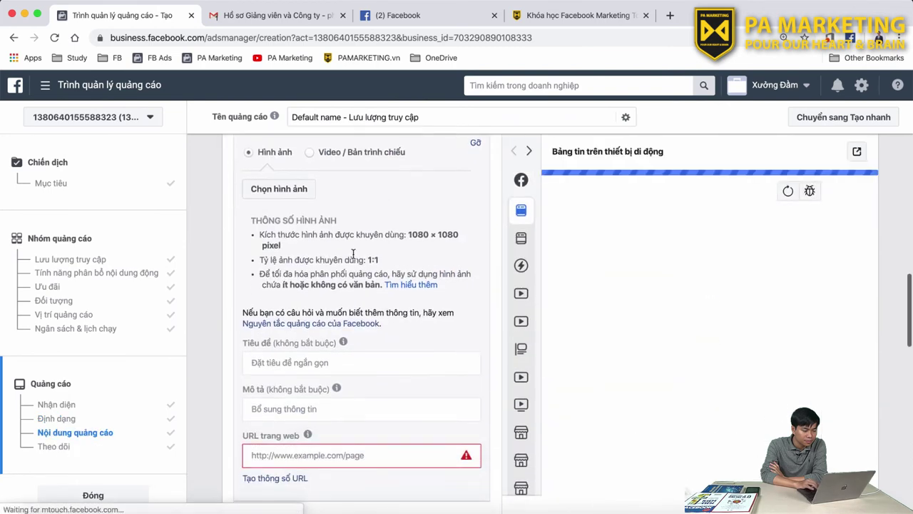
- Set the first carousel card's image to the large group photo on the red-carpeted stage from the Page's images
scroll(378, 264, up, 8)
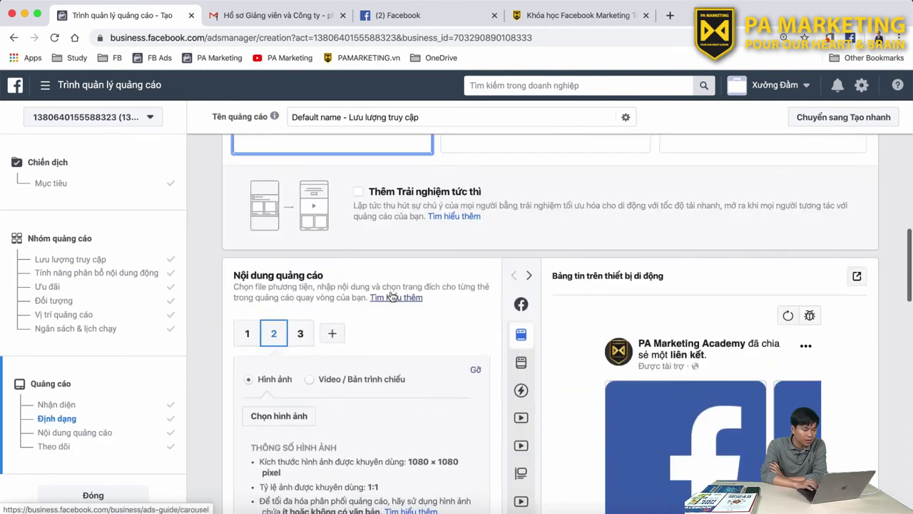
scroll(391, 296, down, 7)
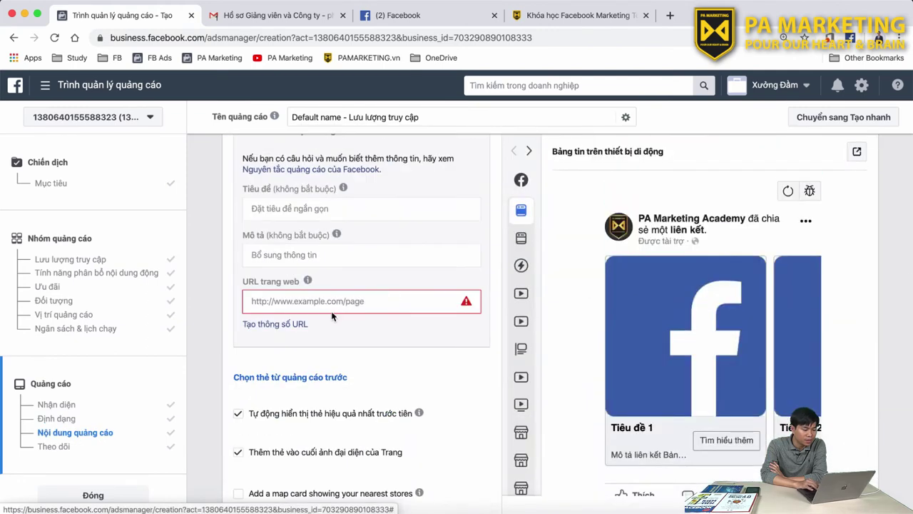
scroll(330, 274, up, 3)
scroll(330, 274, down, 3)
scroll(331, 274, up, 6)
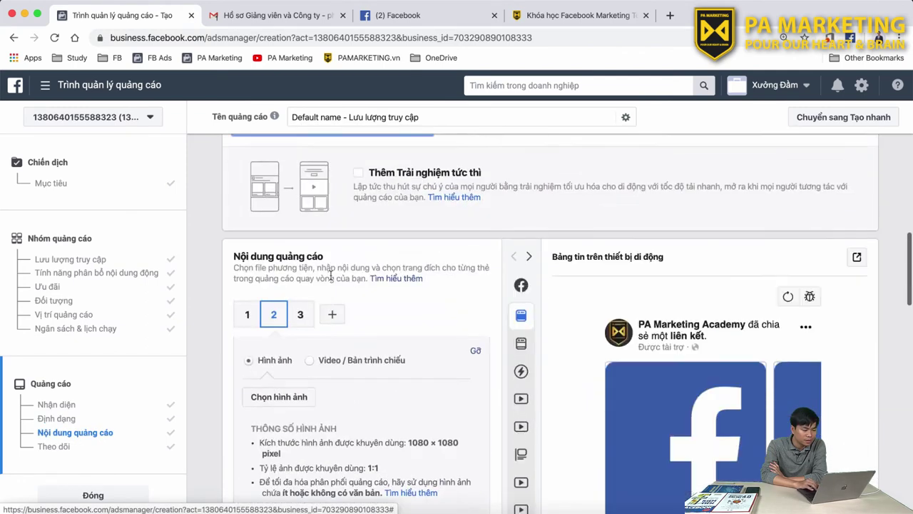
click(248, 314)
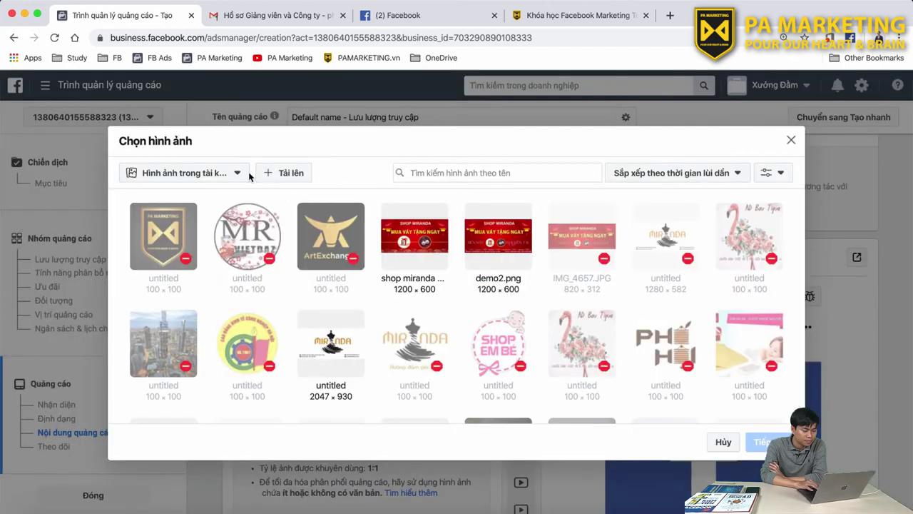
click(246, 174)
click(217, 215)
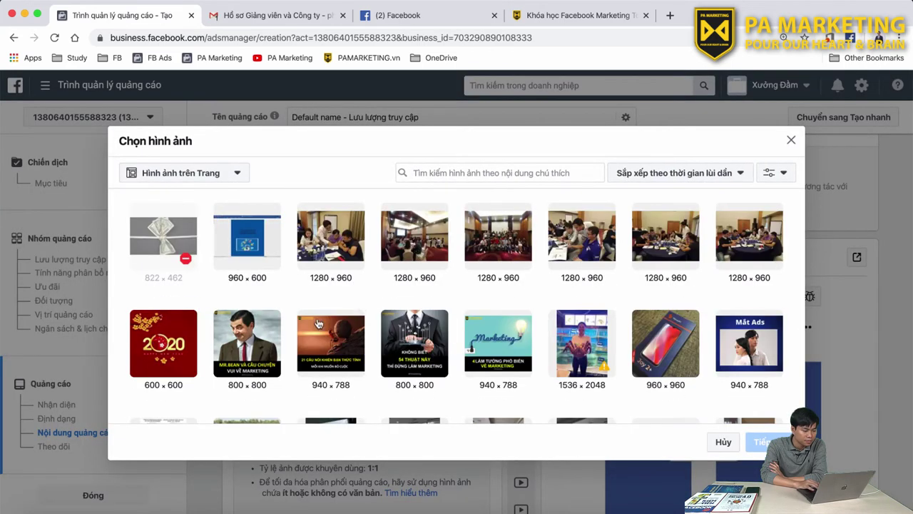
click(501, 247)
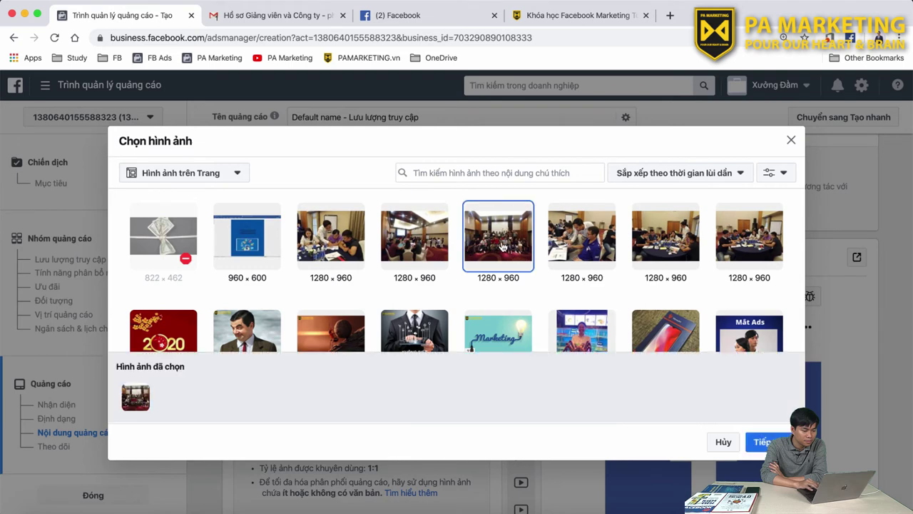
click(763, 441)
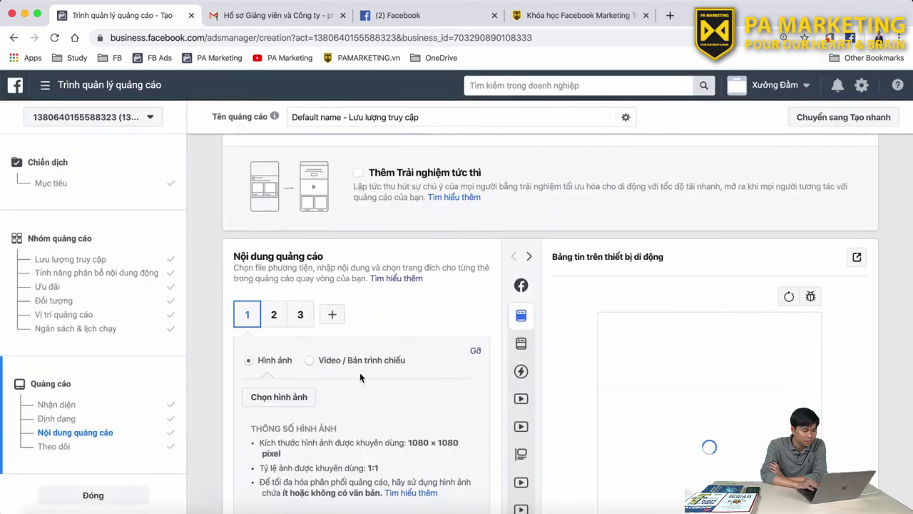
- Set the second carousel card's image to the Page photo of trainees working around a table, first of the 1280 × 960 workshop photos
click(270, 312)
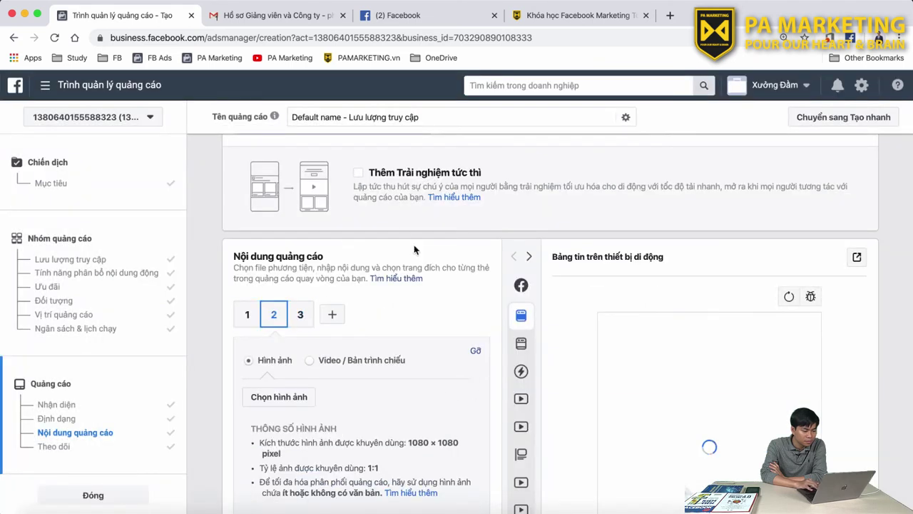
click(270, 399)
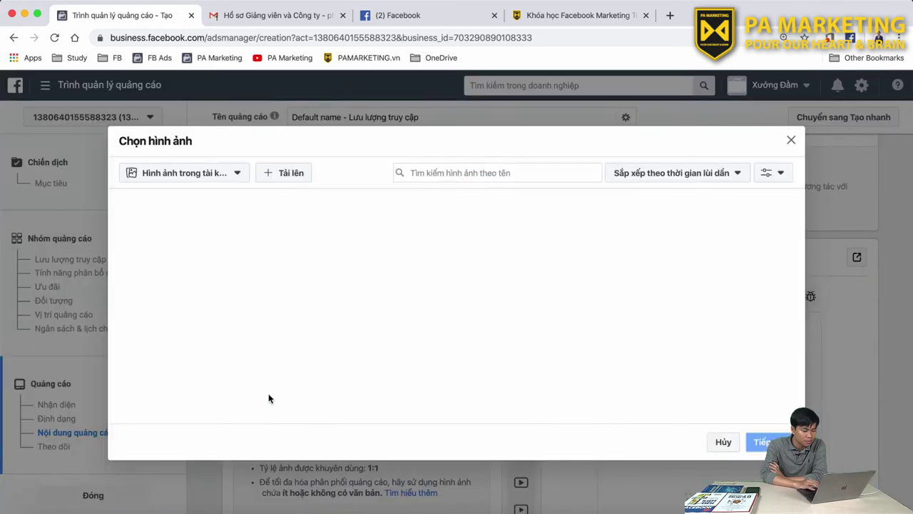
click(194, 173)
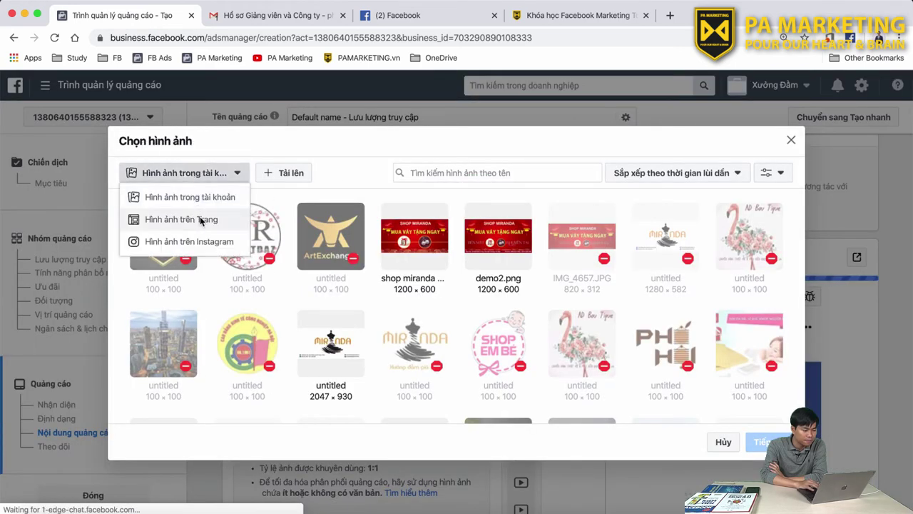
click(202, 219)
click(340, 242)
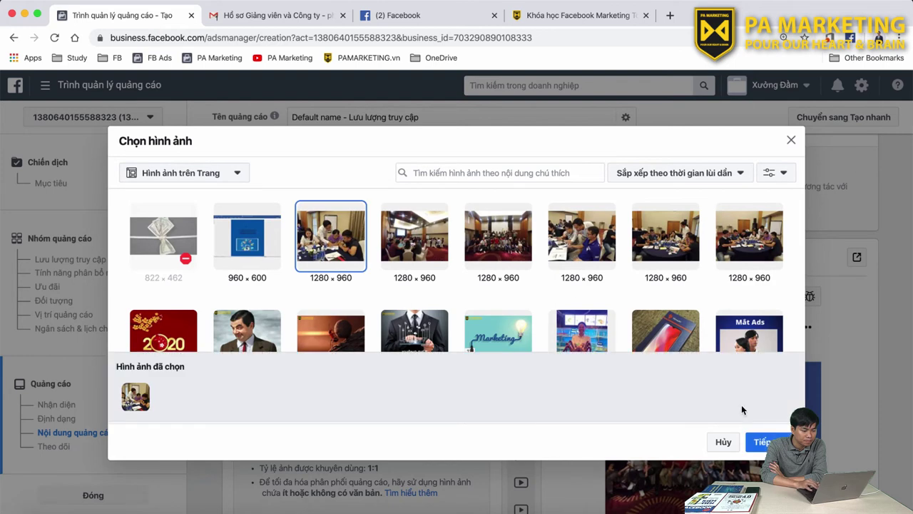
click(762, 441)
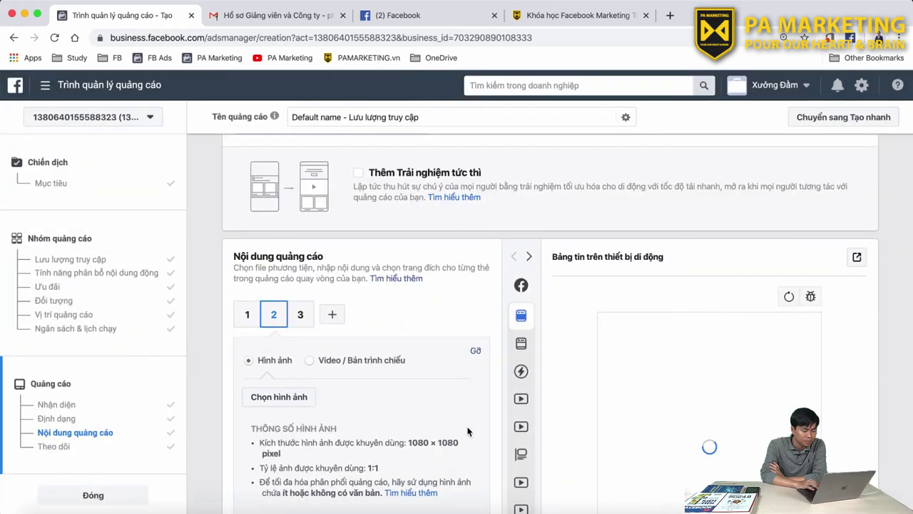
scroll(468, 431, down, 3)
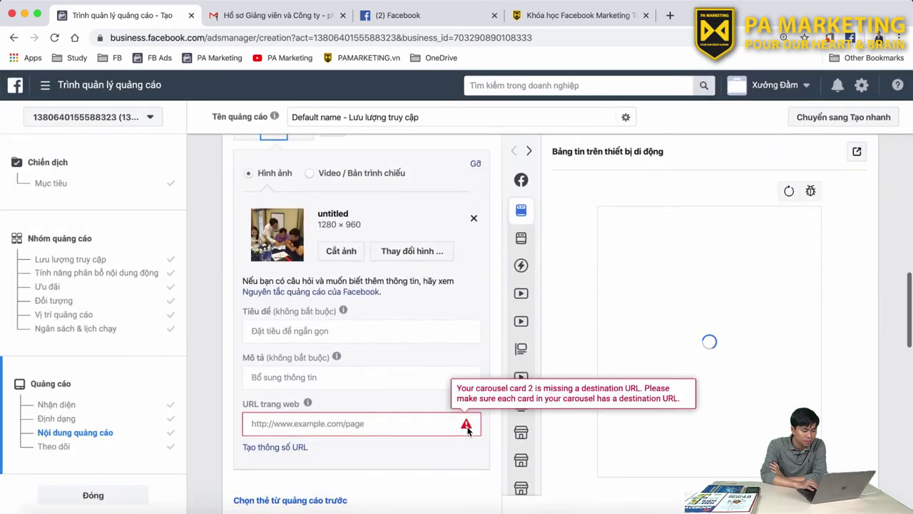
click(354, 424)
text(http://pamarketing.vn/dao-tao-marketing-online/facebook-marketing-toan-dien/)
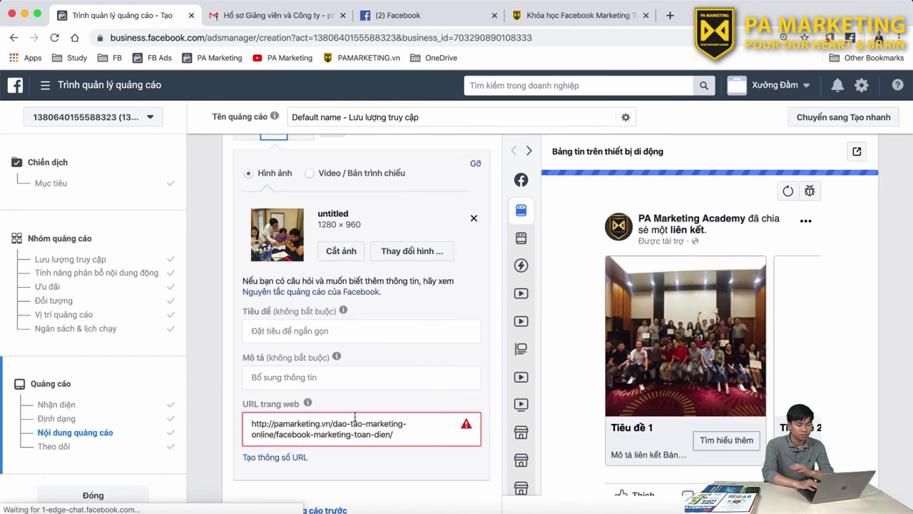
click(483, 291)
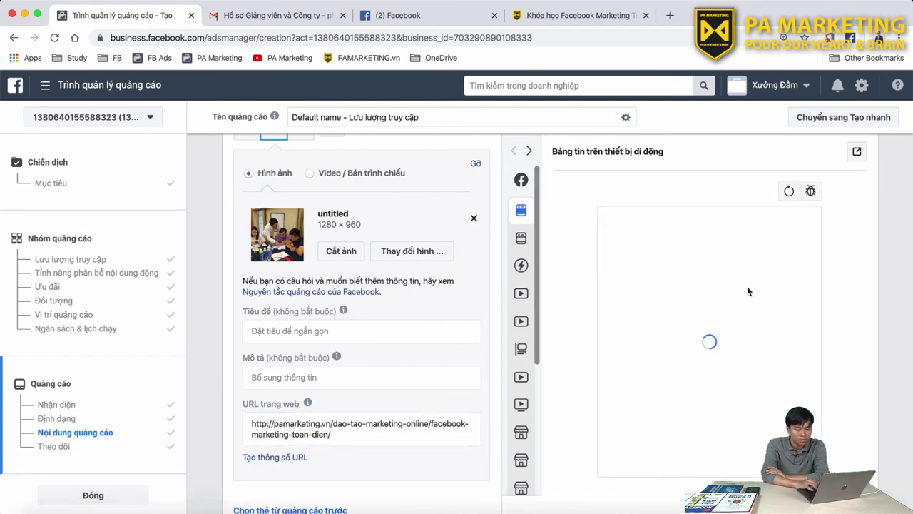
scroll(747, 291, down, 5)
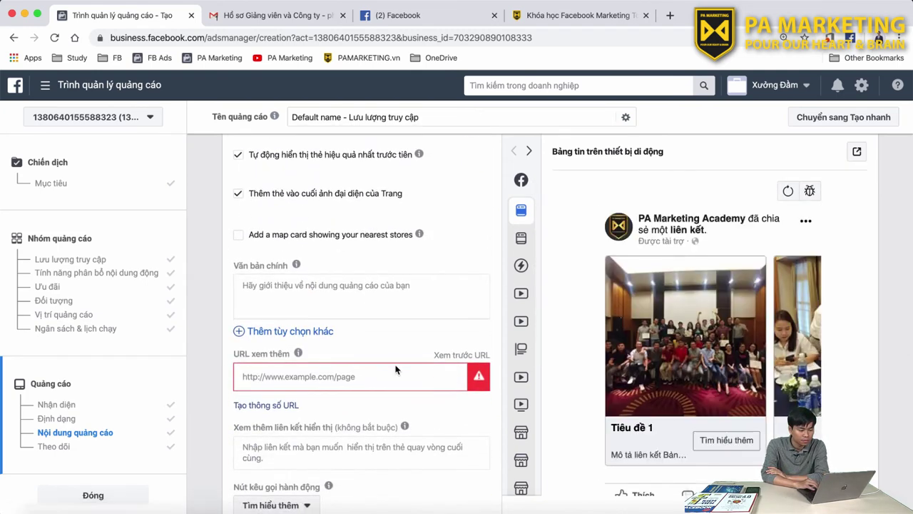
click(392, 364)
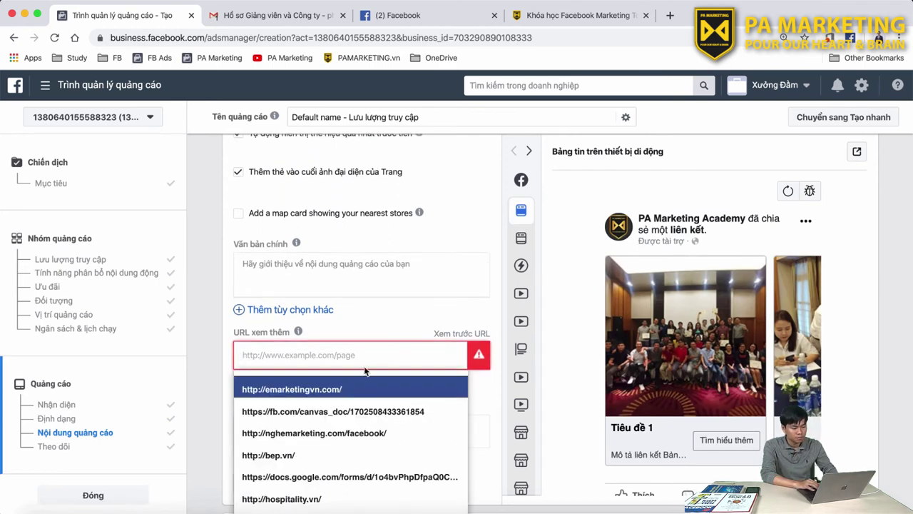
key(super+v)
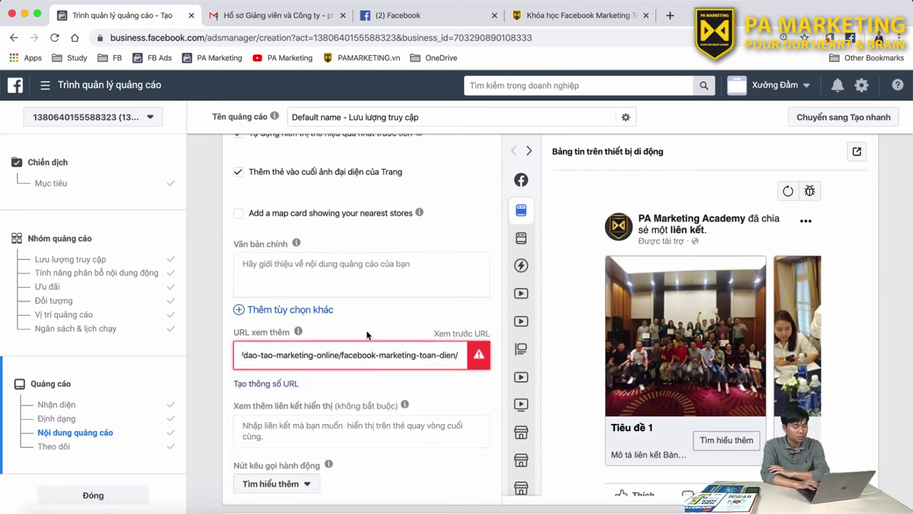
click(371, 321)
- Examine the call-to-action and Theo dõi (tracking) settings, along with the mobile news feed preview of the carousel
scroll(371, 321, down, 5)
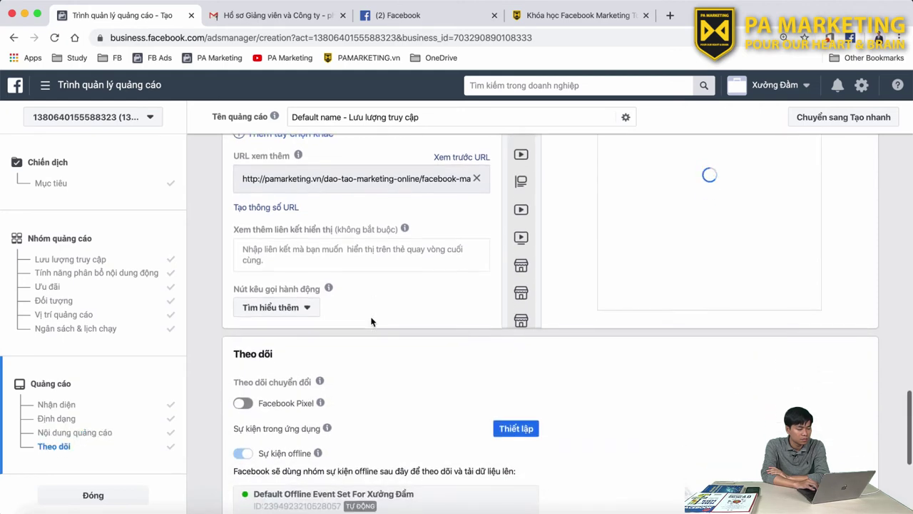
scroll(371, 321, down, 3)
scroll(371, 321, up, 10)
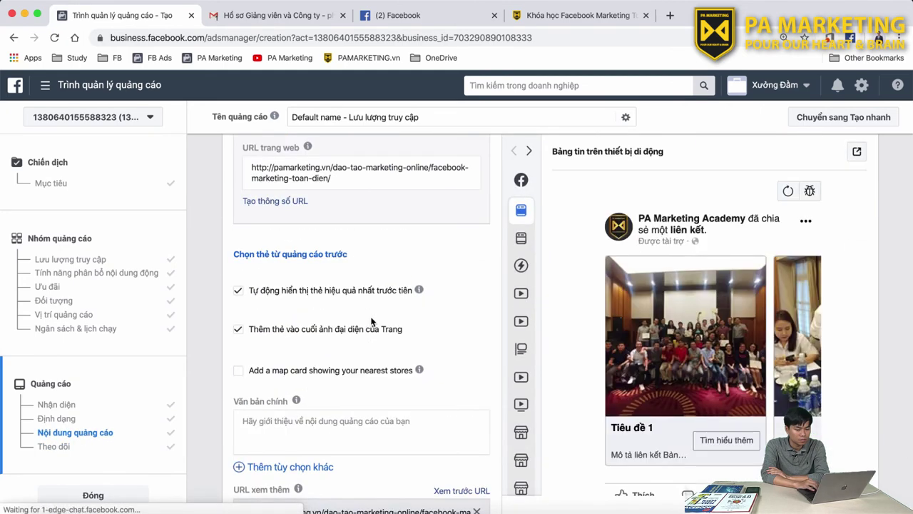
scroll(745, 351, down, 2)
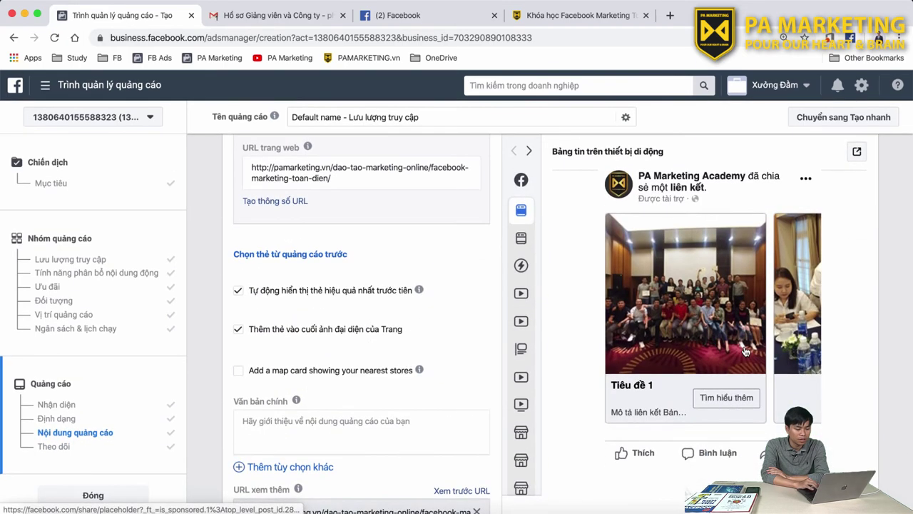
scroll(570, 347, down, 10)
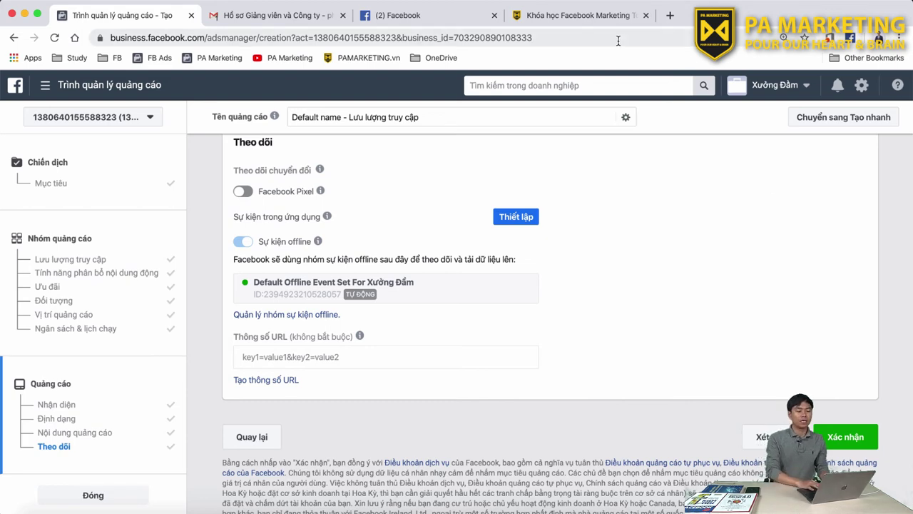
- Switch to the Facebook Marketing Toàn diện landing page and review it down to the contact form, expanding Buổi 2 and Buổi 3
click(589, 22)
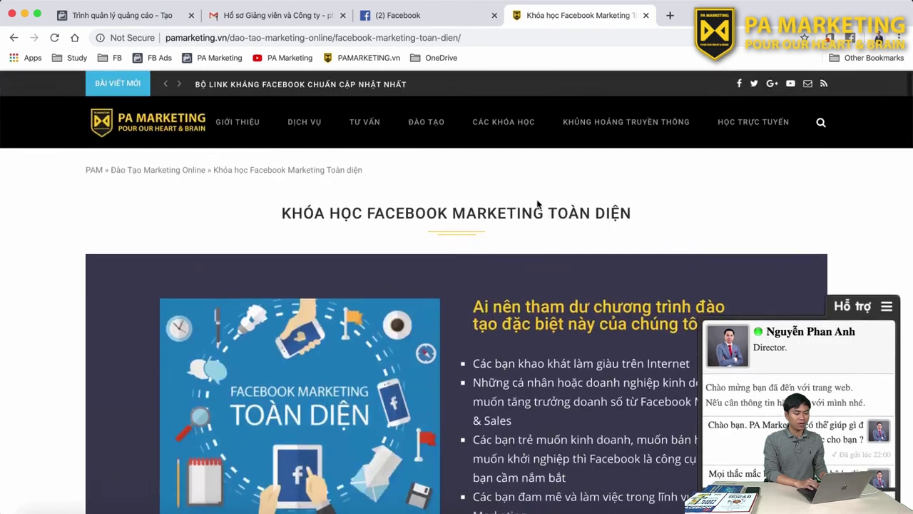
scroll(539, 203, down, 5)
scroll(538, 203, down, 4)
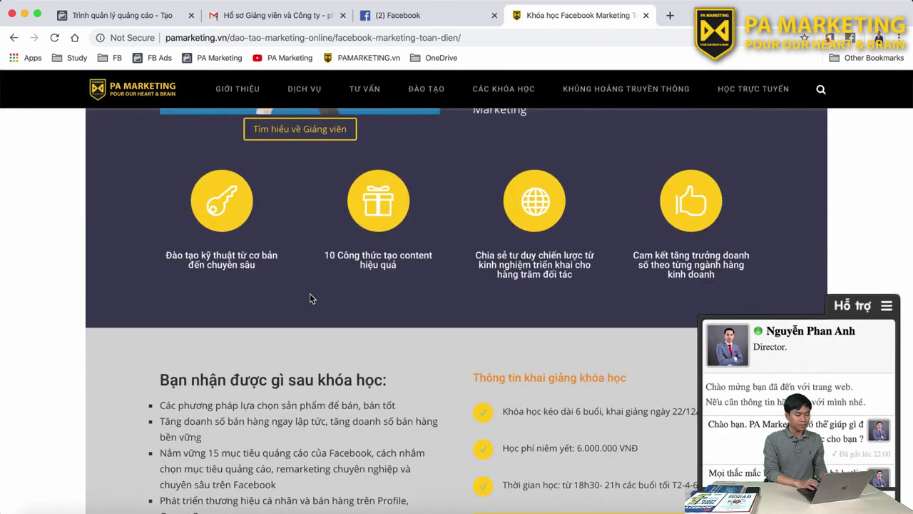
scroll(309, 293, down, 10)
scroll(309, 298, down, 10)
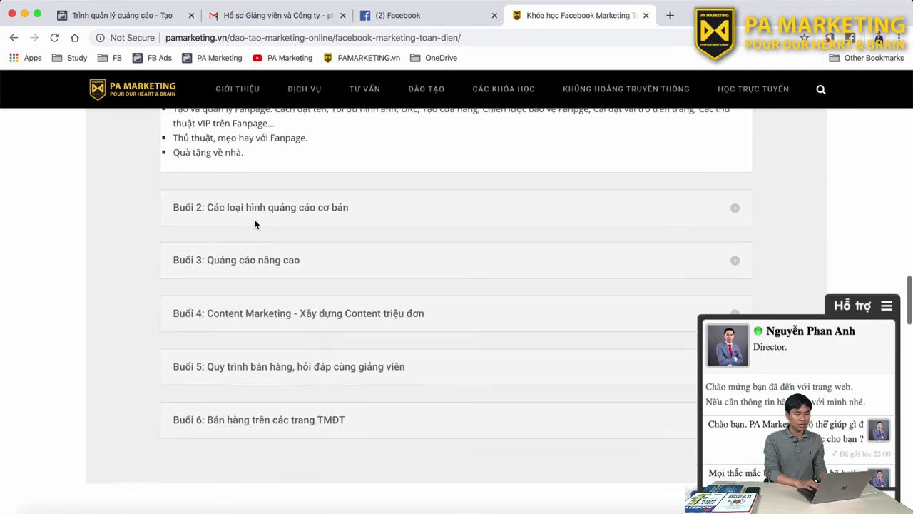
click(249, 210)
click(289, 275)
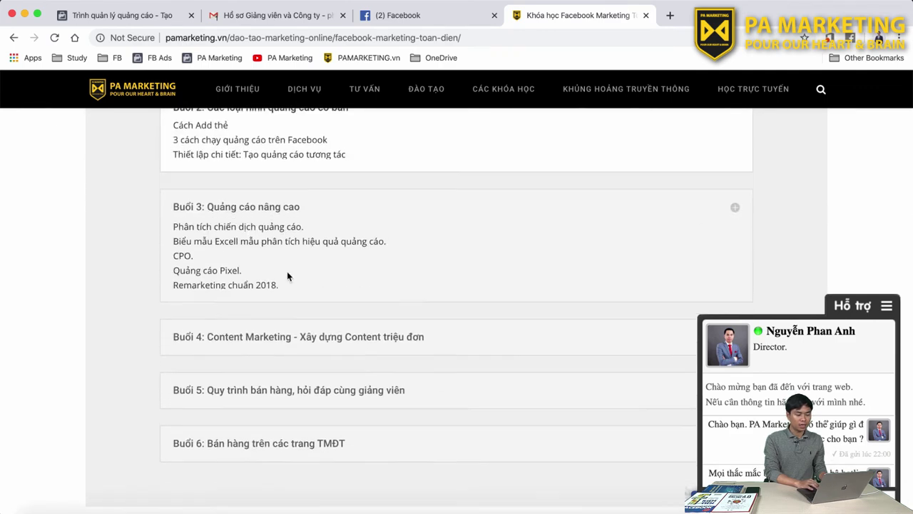
scroll(285, 281, down, 10)
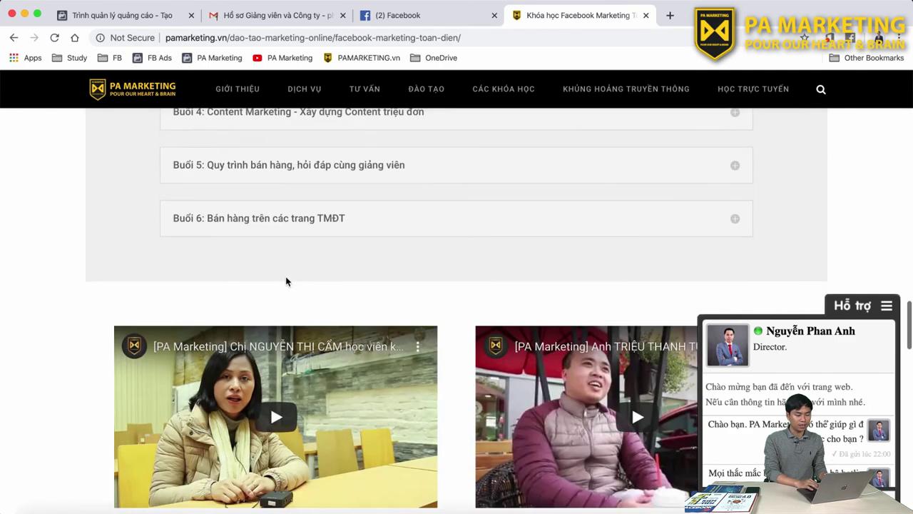
scroll(286, 280, down, 3)
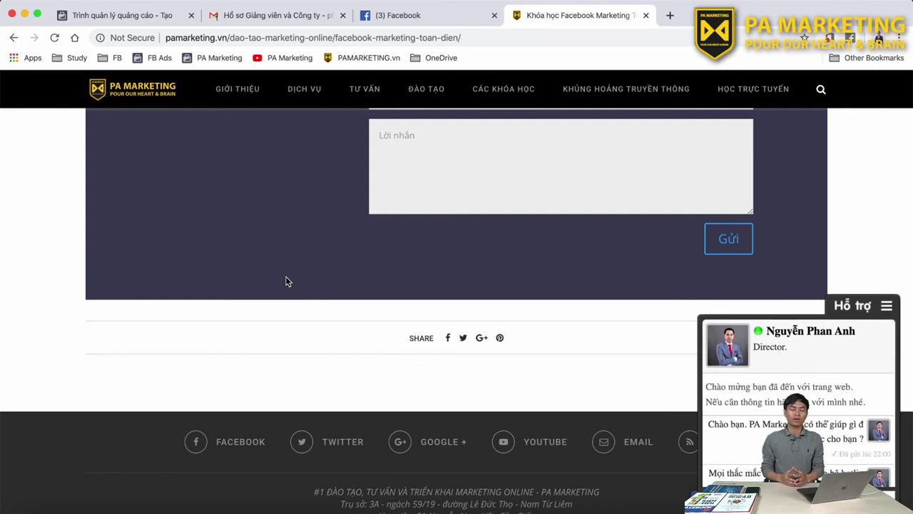
- Return to the ad creation page and review the carousel's card content beside its mobile preview
click(126, 16)
scroll(386, 236, up, 10)
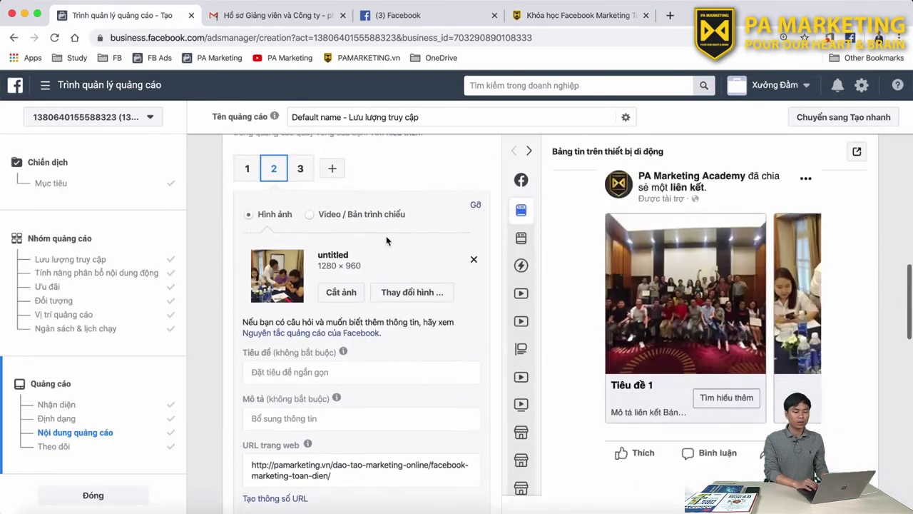
scroll(386, 241, up, 10)
scroll(386, 240, down, 10)
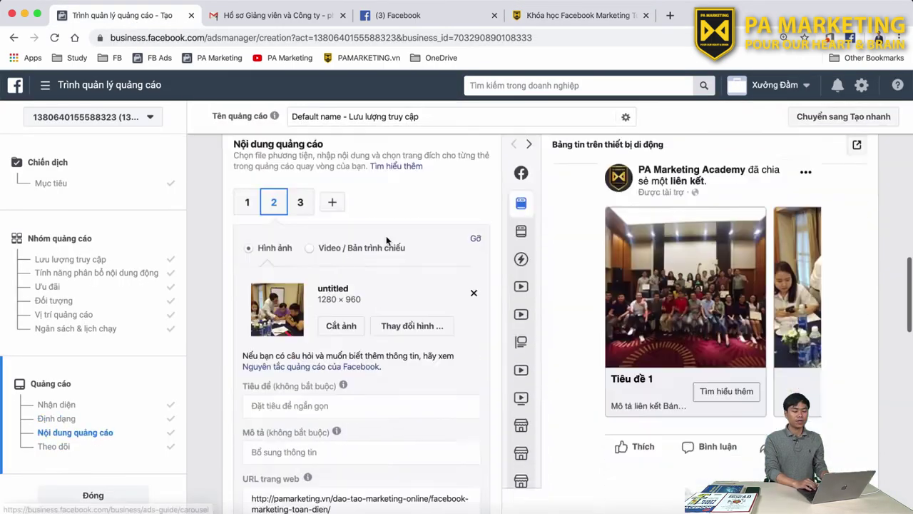
scroll(386, 240, down, 1)
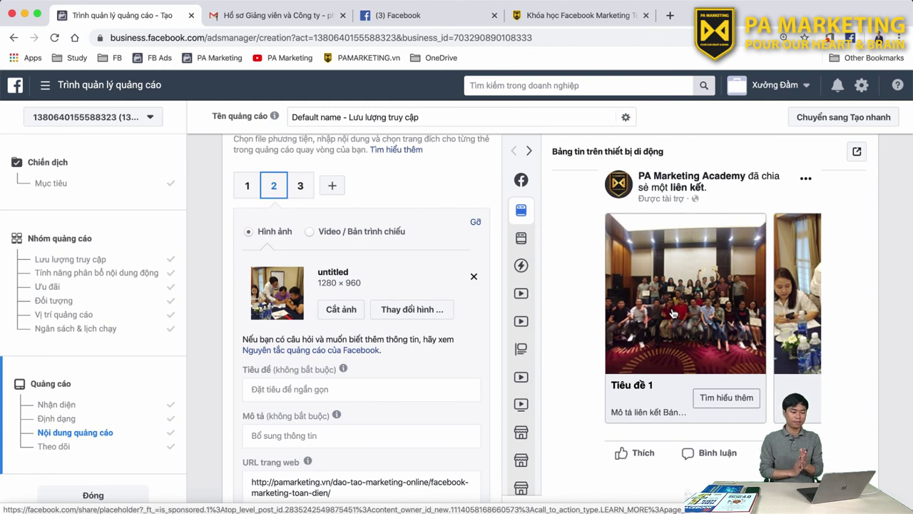
- Go back to the campaign's marketing objective and review the Lưu lượng truy cập (traffic) choice with its campaign options
click(47, 183)
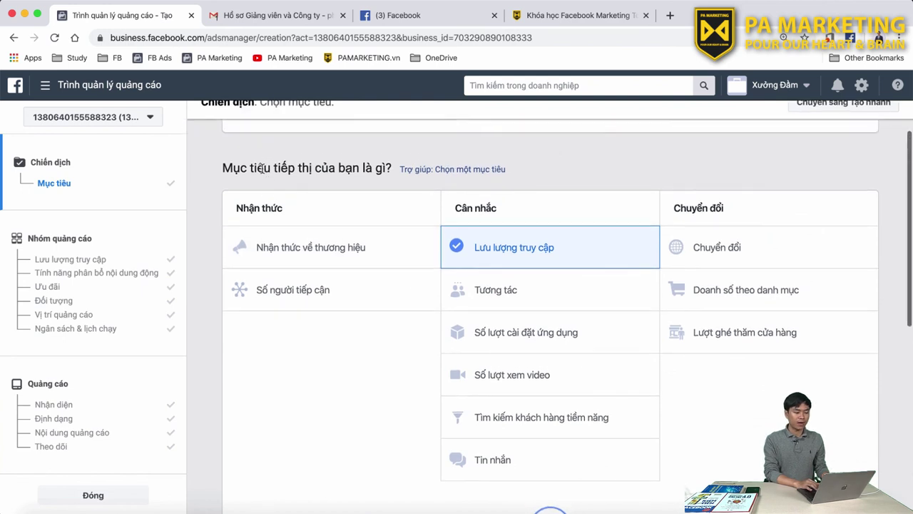
drag(223, 169, 399, 176)
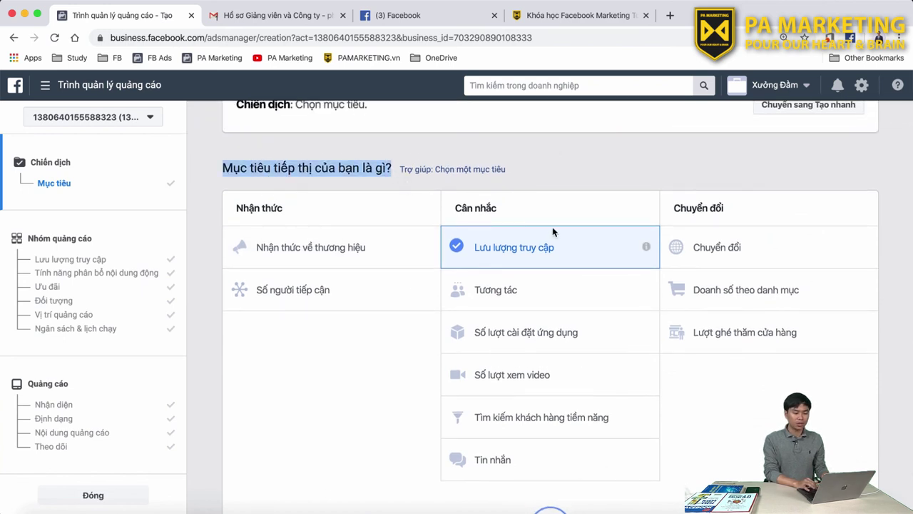
scroll(544, 290, down, 6)
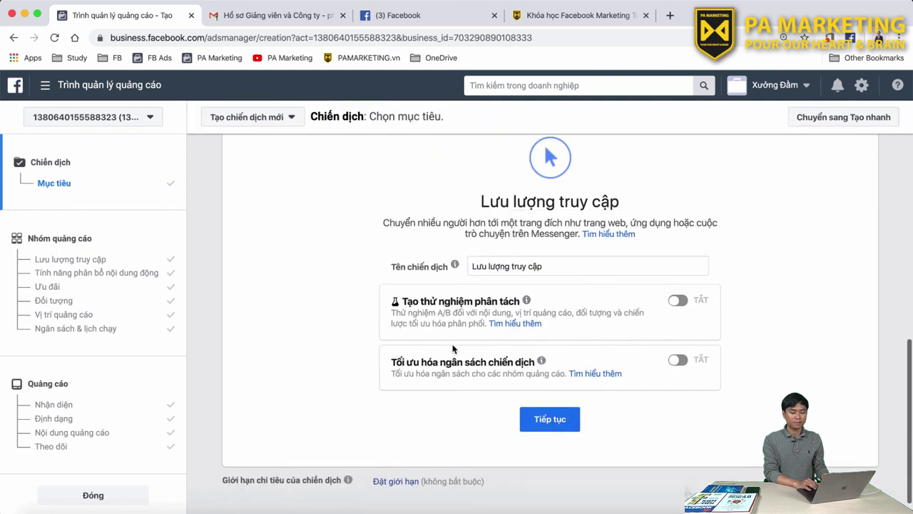